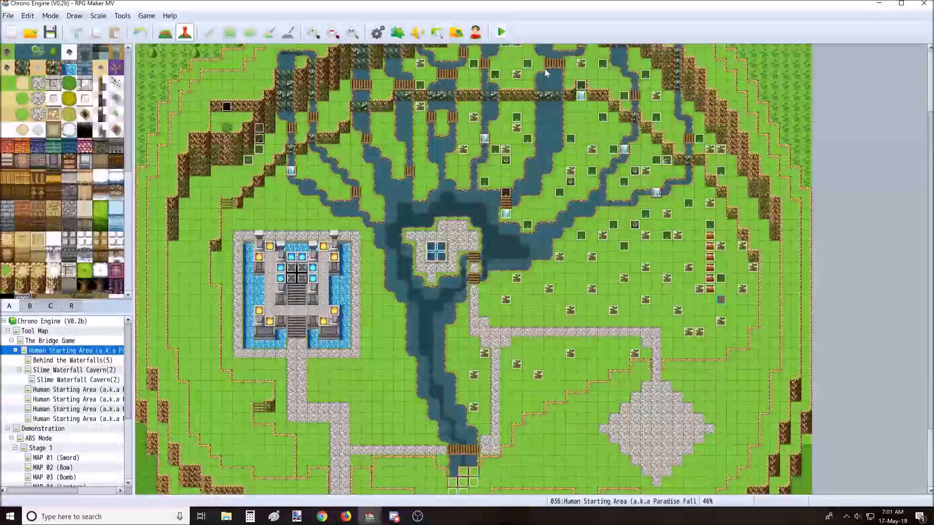
Start a playtest and begin a new game from the title menu
{"action": "left_click", "coordinate": [502, 32]}
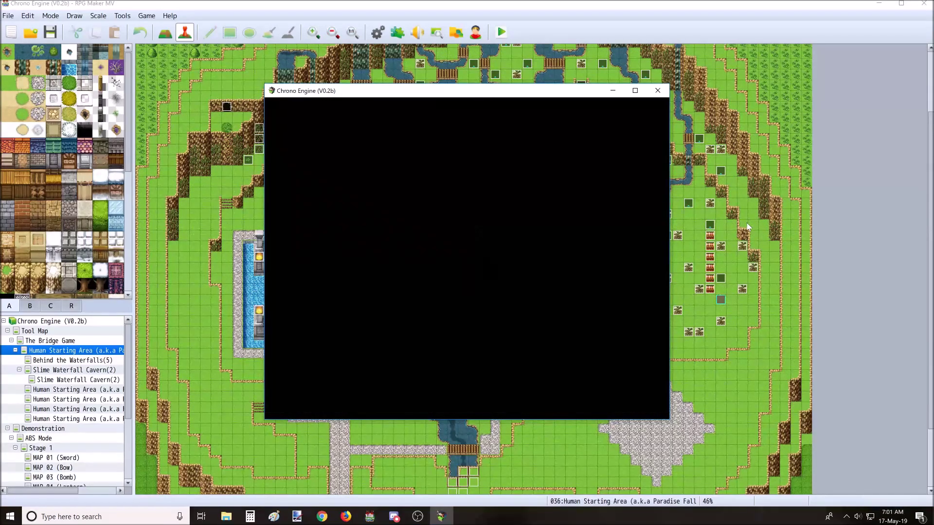
{"action": "key", "text": "Return"}
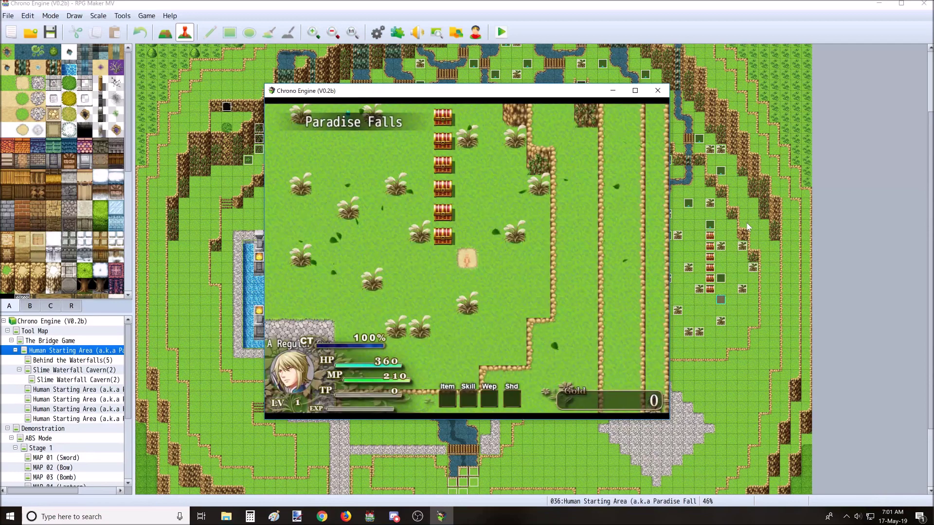
Walk left, open the chest for the Crystal Sword, and dismiss the attack tutorial
{"action": "key", "text": "Left"}
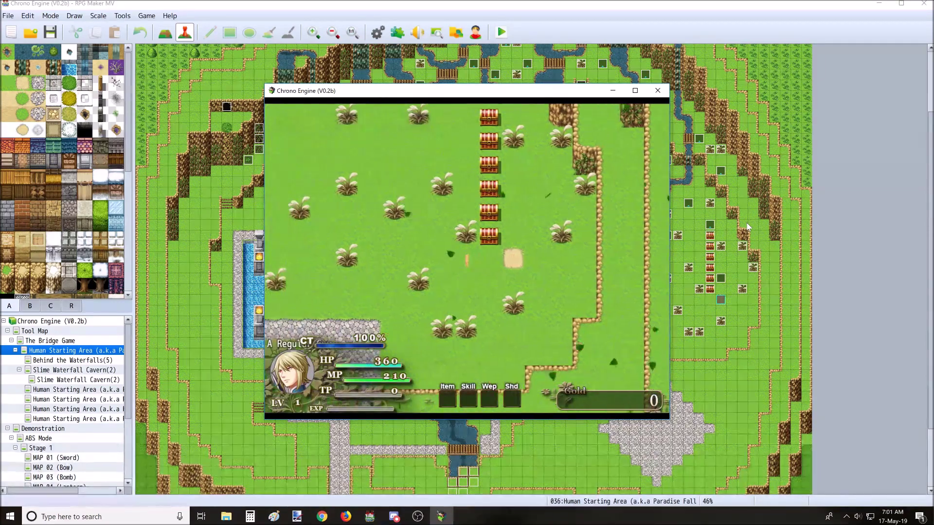
{"action": "key", "text": "Return"}
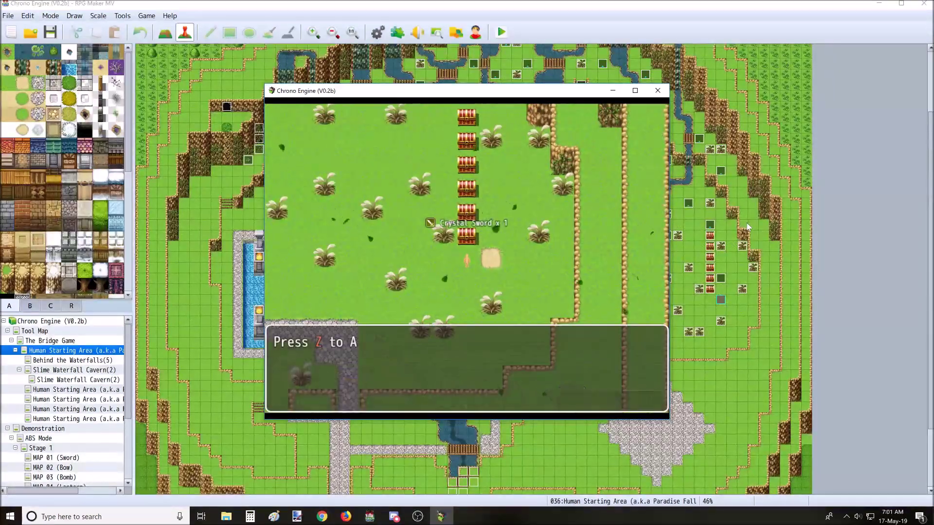
{"action": "key", "text": "Return"}
{"action": "key", "text": "Left"}
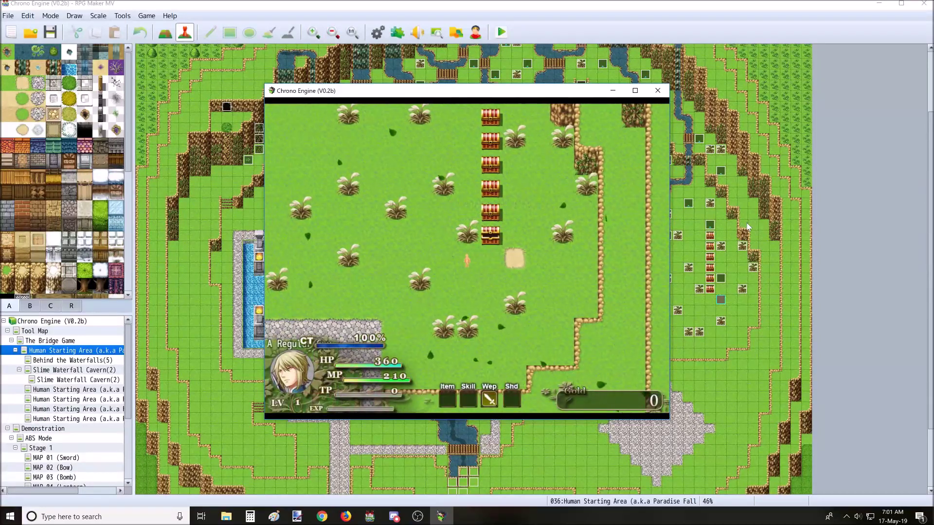
Swing the sword while moving down-left, then down-right across the field
{"action": "key", "text": "Left"}
{"action": "key", "text": "Down"}
{"action": "key", "text": "z"}
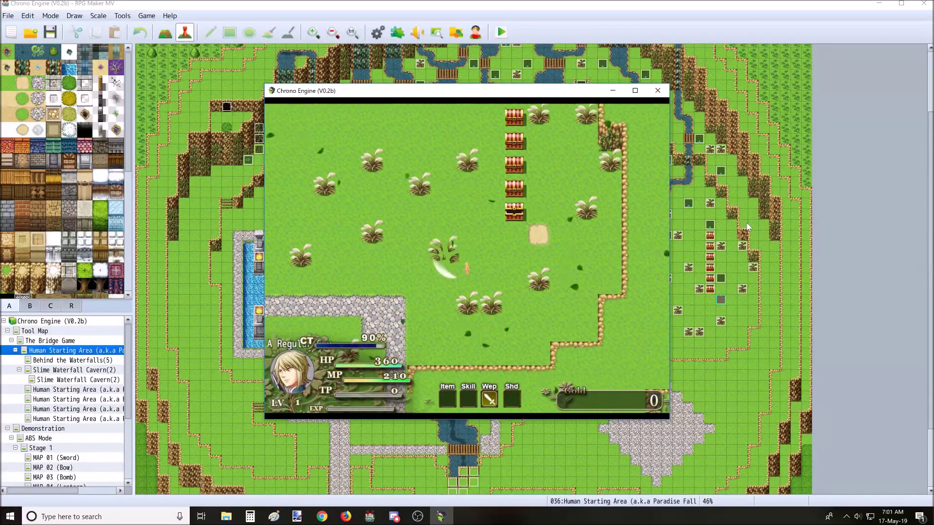
{"action": "key", "text": "Down"}
{"action": "key", "text": "Right"}
{"action": "key", "text": "z"}
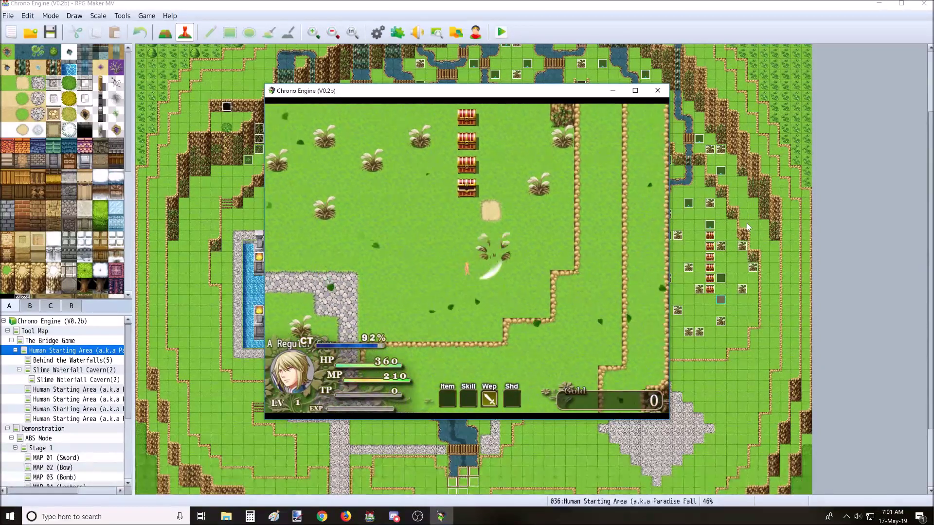
{"action": "key", "text": "Down"}
{"action": "key", "text": "Up"}
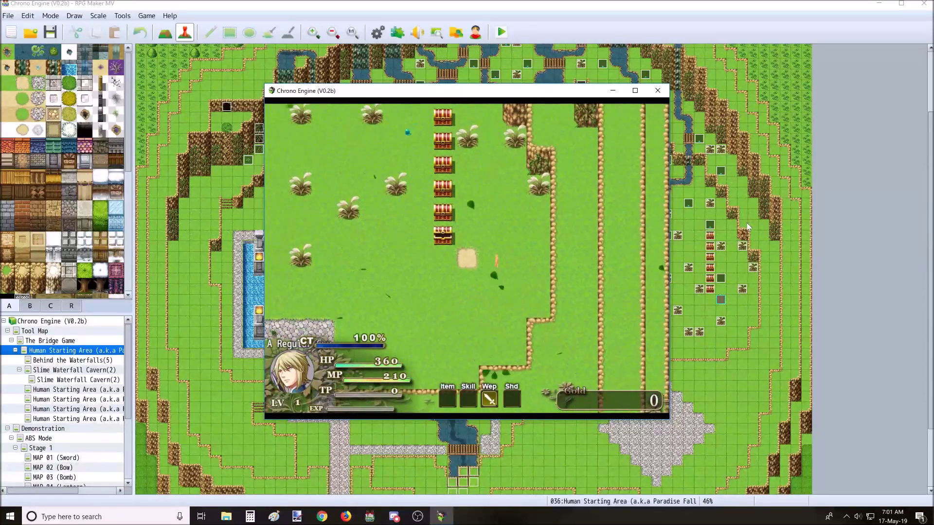
Strike the Blue Slime several times with the sword and collect its gold
{"action": "key", "text": "Up"}
{"action": "key", "text": "Left"}
{"action": "key", "text": "z"}
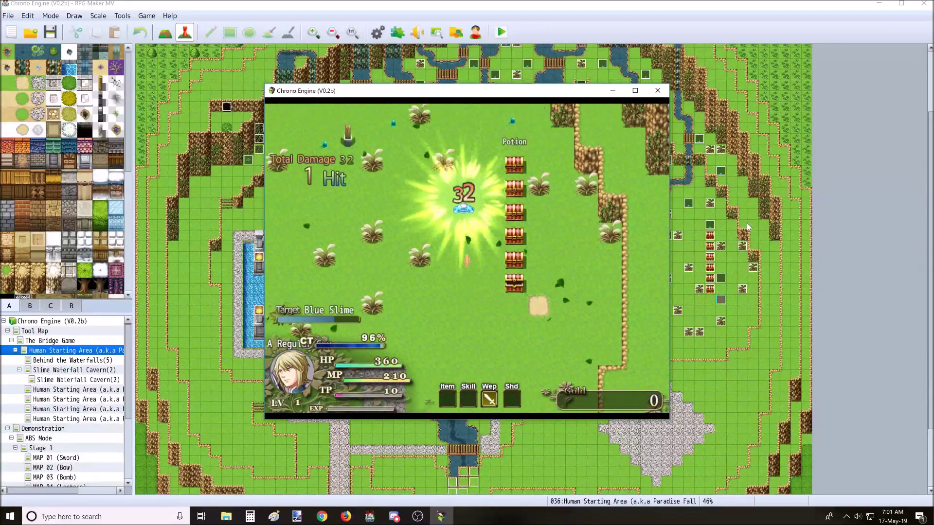
{"action": "key", "text": "z"}
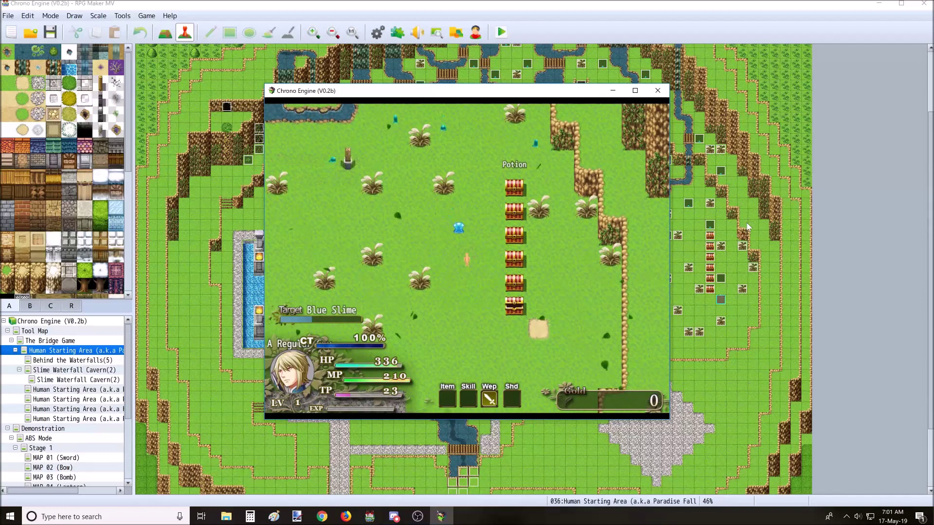
{"action": "key", "text": "Up"}
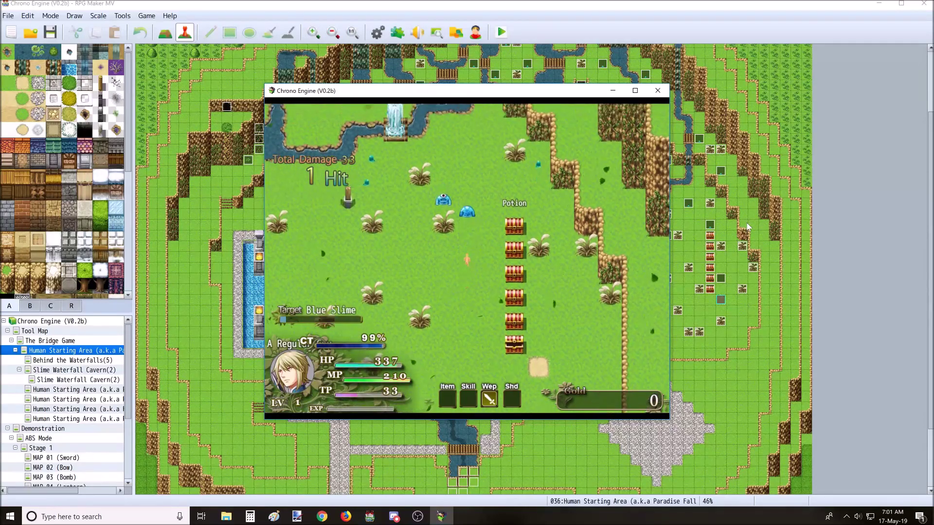
{"action": "key", "text": "z"}
{"action": "key", "text": "z"}
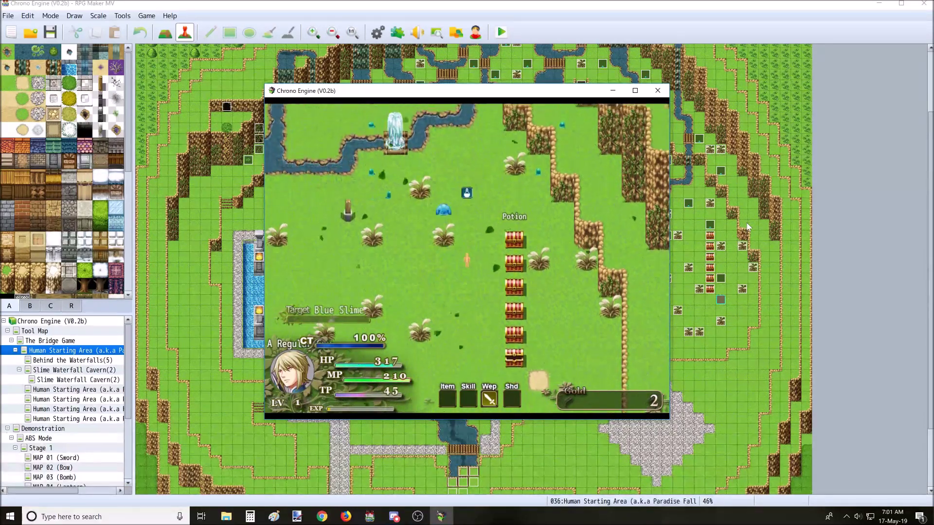
Chain sword combos on the Blue Slimes to reach 6 gold, then head toward the chests
{"action": "key", "text": "Up"}
{"action": "key", "text": "z"}
{"action": "key", "text": "z"}
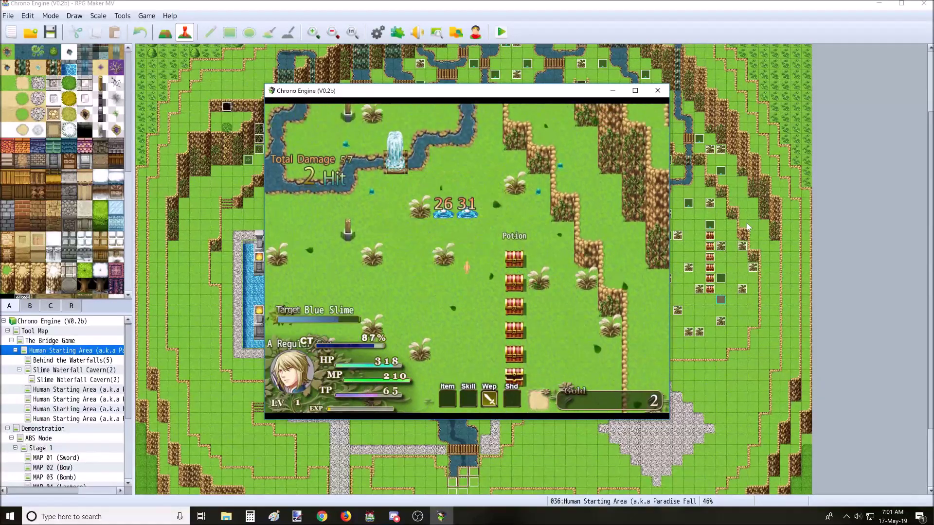
{"action": "key", "text": "z"}
{"action": "key", "text": "z"}
{"action": "key", "text": "z"}
{"action": "key", "text": "z"}
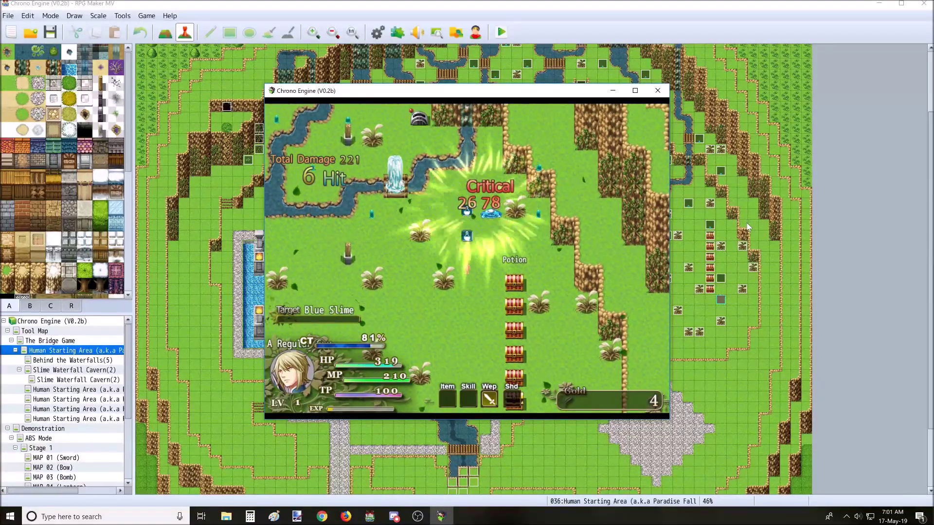
{"action": "key", "text": "Up"}
{"action": "key", "text": "Up"}
{"action": "key", "text": "z"}
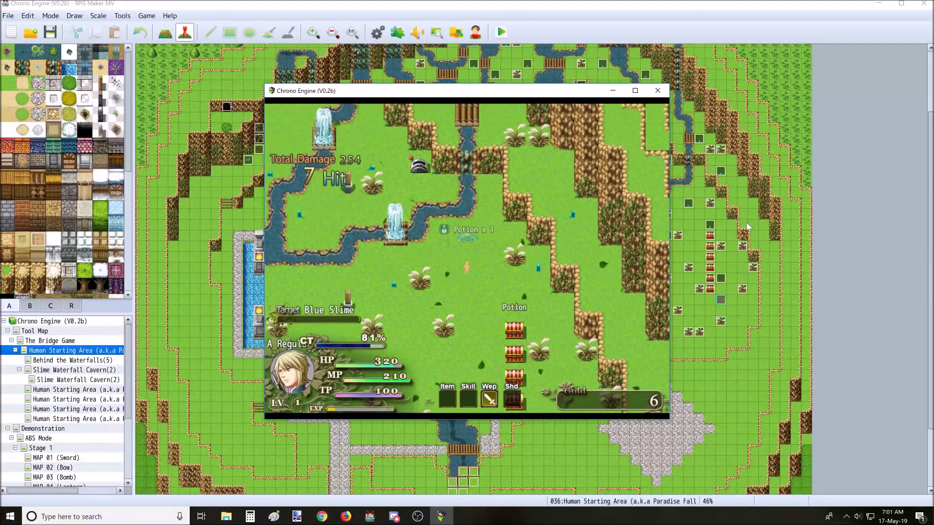
{"action": "key", "text": "Down"}
{"action": "key", "text": "Down"}
{"action": "key", "text": "Down"}
{"action": "key", "text": "Down"}
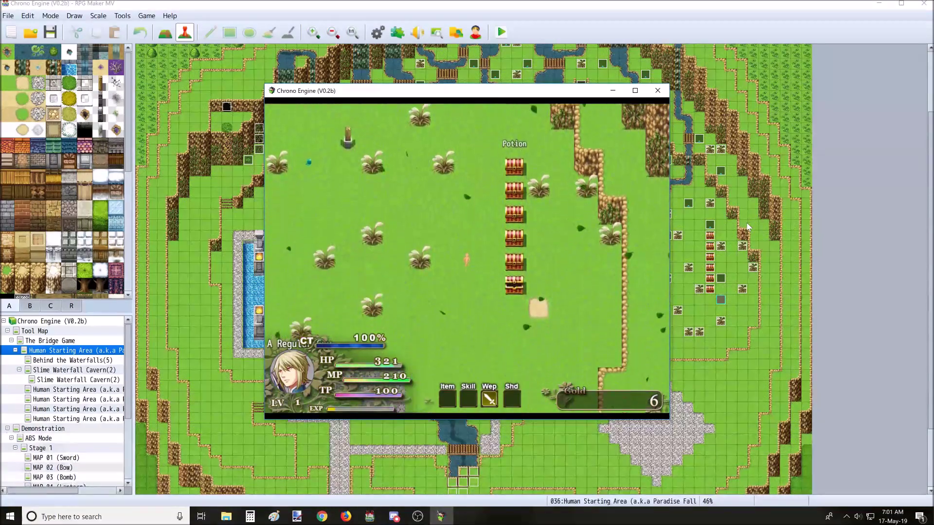
{"action": "key", "text": "Right"}
Open the chest for the Bow and Arrows, then walk up-left
{"action": "key", "text": "z"}
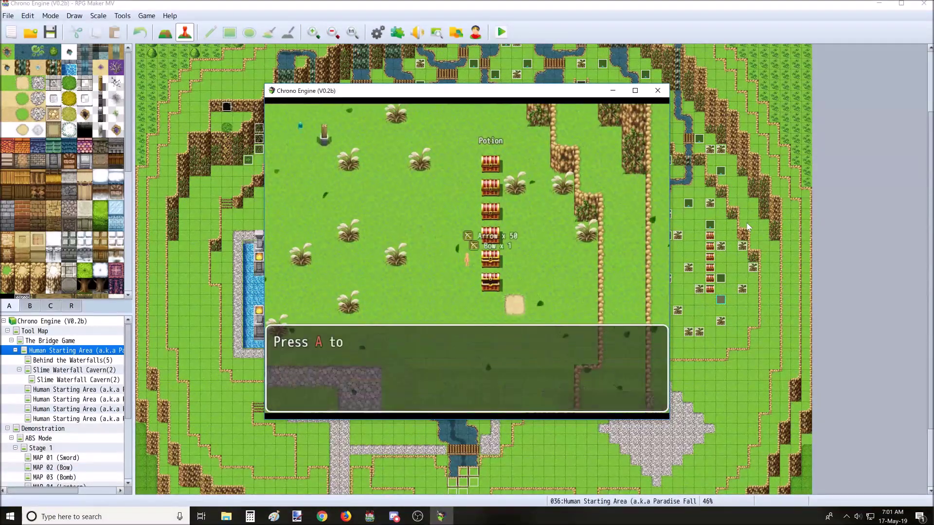
{"action": "key", "text": "z"}
{"action": "key", "text": "Left"}
{"action": "key", "text": "Left"}
{"action": "key", "text": "Up"}
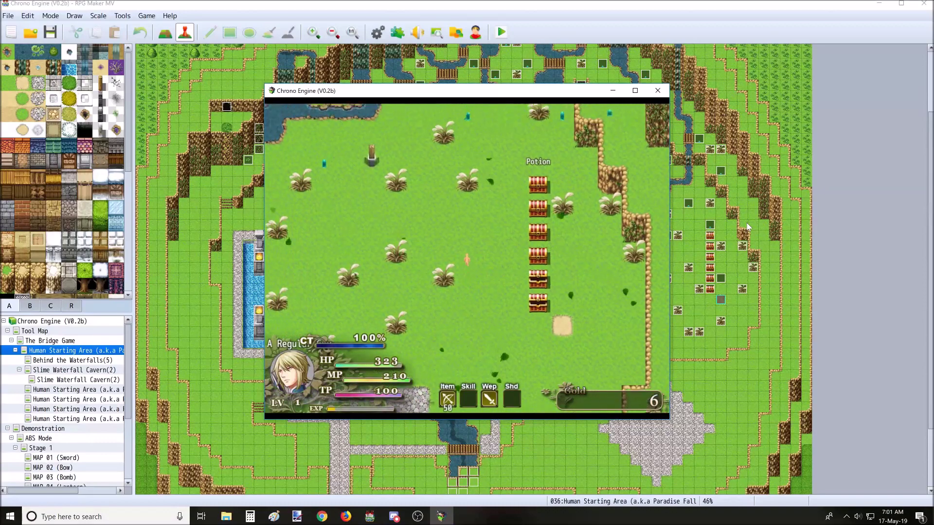
{"action": "key", "text": "Up"}
{"action": "key", "text": "Left"}
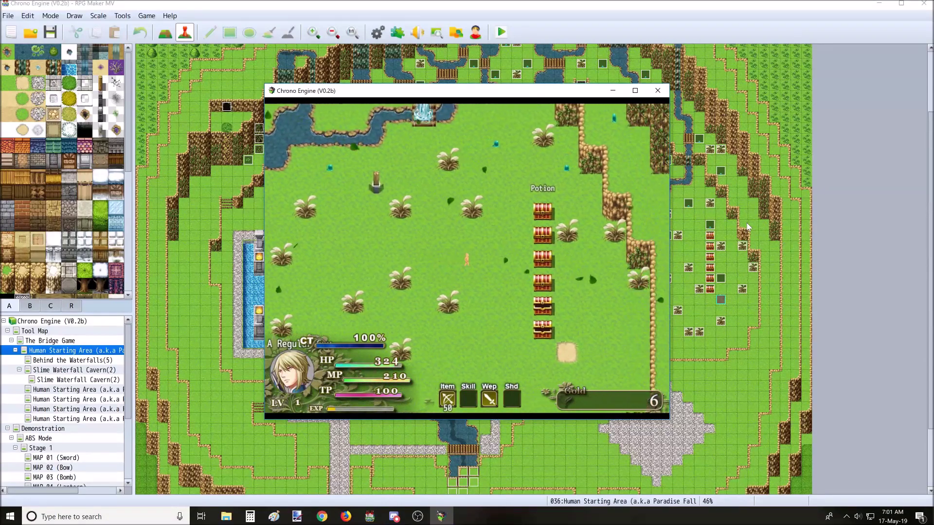
Shoot an arrow at the Blue Slime and continue up-left through the field
{"action": "key", "text": "Up"}
{"action": "key", "text": "Left"}
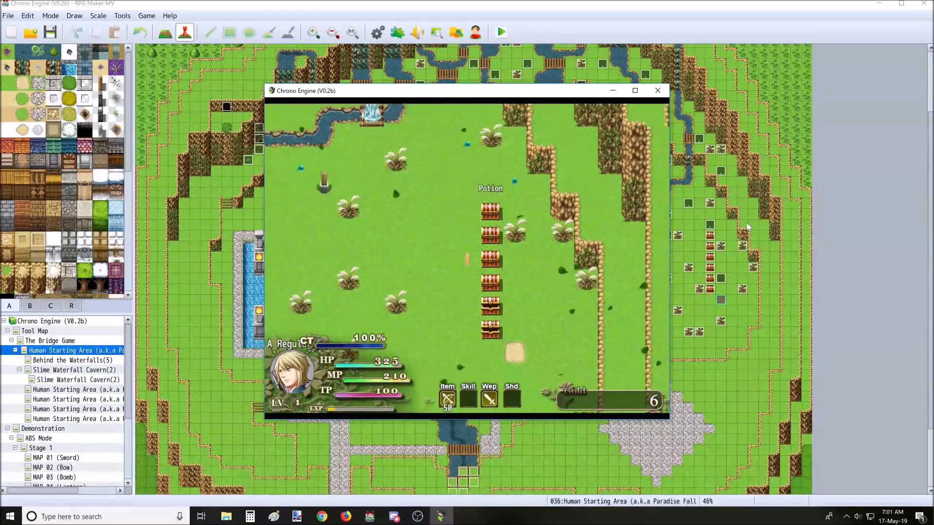
{"action": "key", "text": "z"}
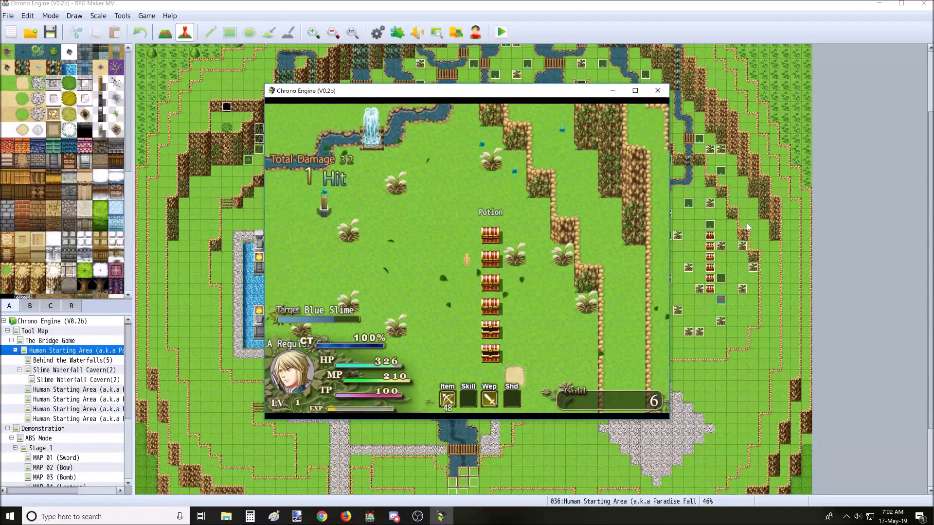
{"action": "key", "text": "Up"}
{"action": "key", "text": "Left"}
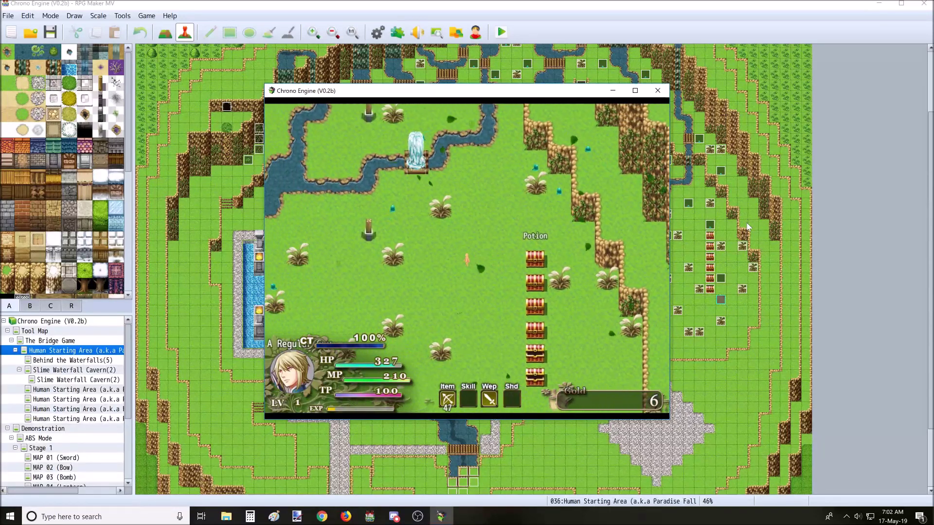
{"action": "key", "text": "Up"}
{"action": "key", "text": "Left"}
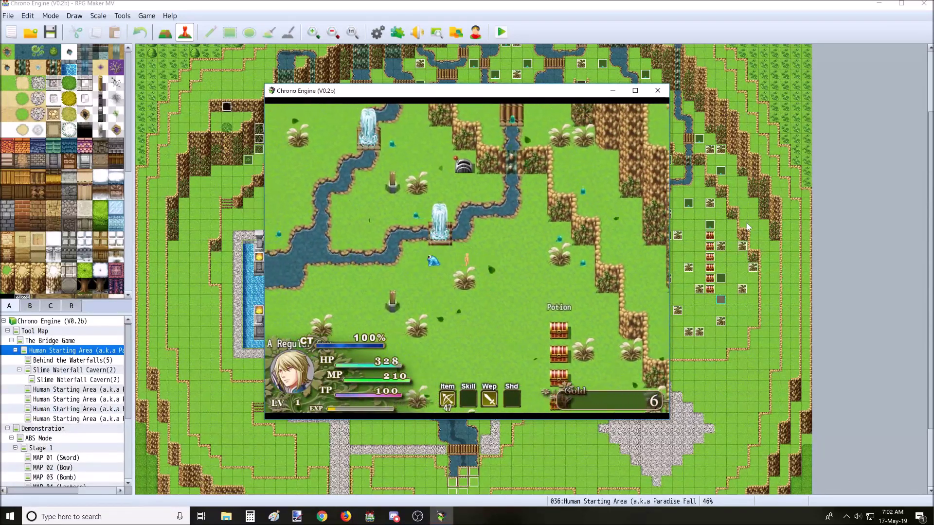
Slash the Blue Slime repeatedly, then close in on another slime and attack it
{"action": "key", "text": "Right"}
{"action": "key", "text": "z"}
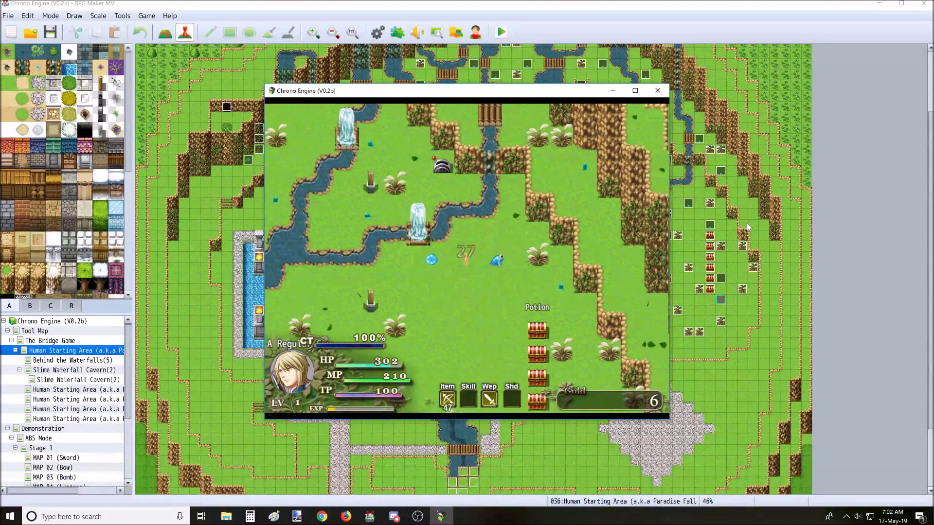
{"action": "key", "text": "Left"}
{"action": "key", "text": "z"}
{"action": "key", "text": "z"}
{"action": "key", "text": "z"}
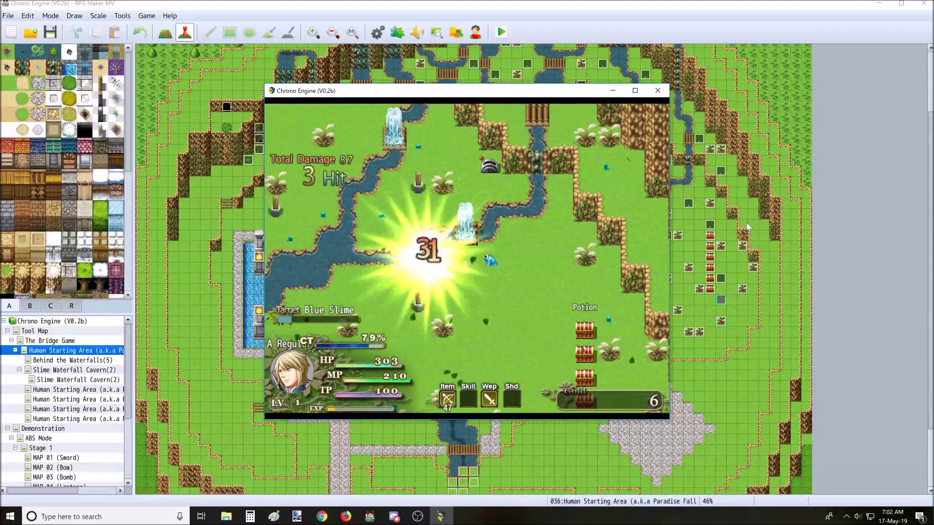
{"action": "key", "text": "z"}
{"action": "key", "text": "Down"}
{"action": "key", "text": "Down"}
{"action": "key", "text": "Down"}
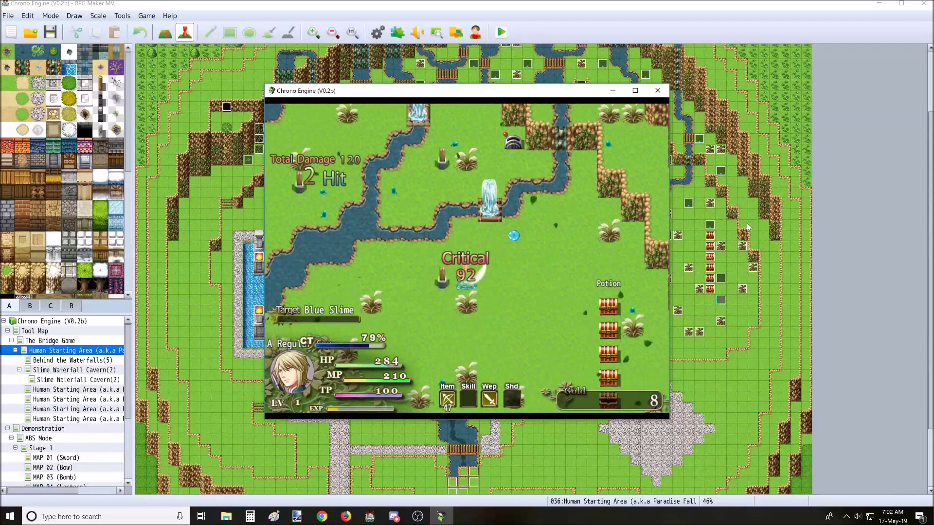
{"action": "key", "text": "Right"}
{"action": "key", "text": "Right"}
{"action": "key", "text": "Left"}
{"action": "key", "text": "Left"}
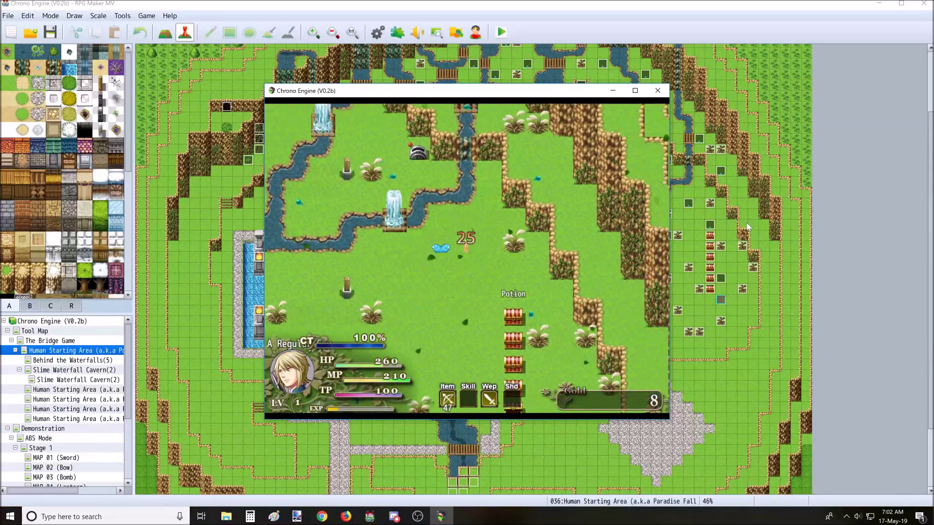
{"action": "key", "text": "z"}
{"action": "key", "text": "z"}
Walk up-left to the remaining blue slime and strike it, raising gold to 10
{"action": "key", "text": "Up"}
{"action": "key", "text": "Up"}
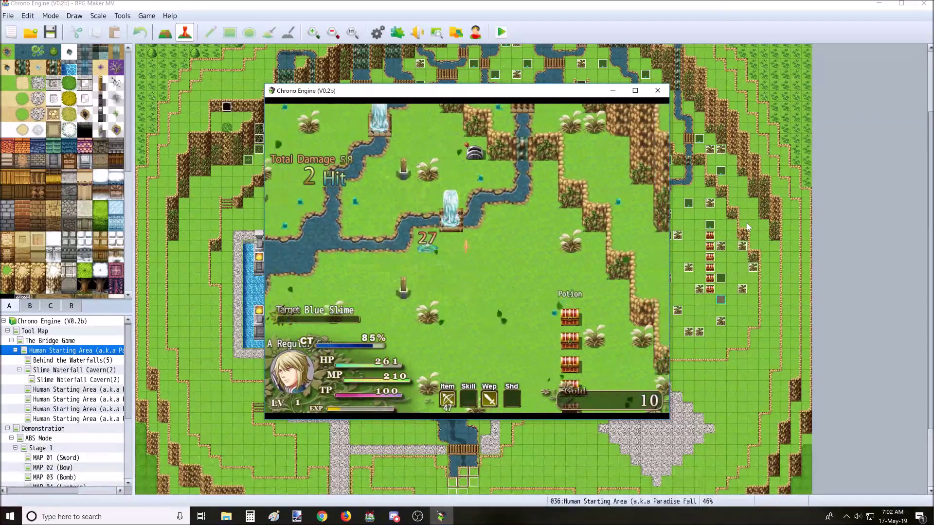
{"action": "key", "text": "Left"}
{"action": "key", "text": "Left"}
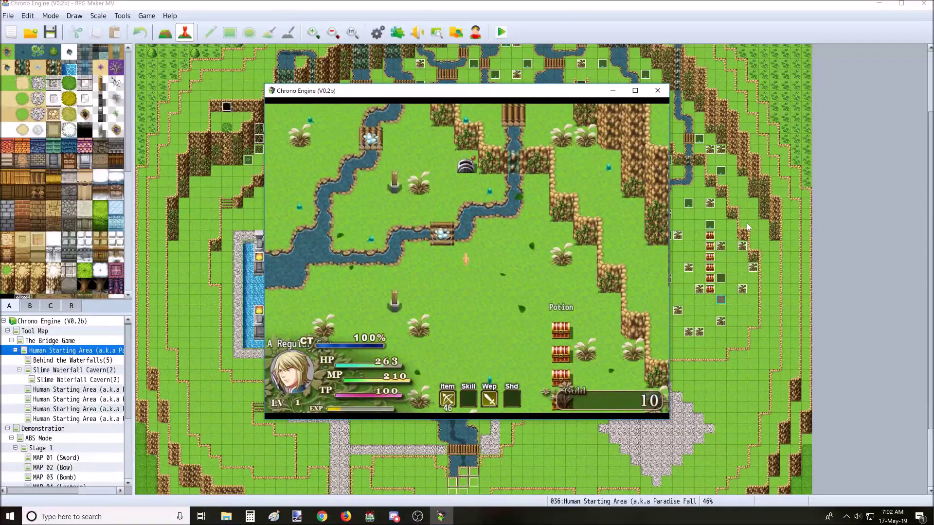
{"action": "key", "text": "Left"}
{"action": "key", "text": "Left"}
{"action": "key", "text": "Up"}
{"action": "key", "text": "Up"}
{"action": "key", "text": "Left"}
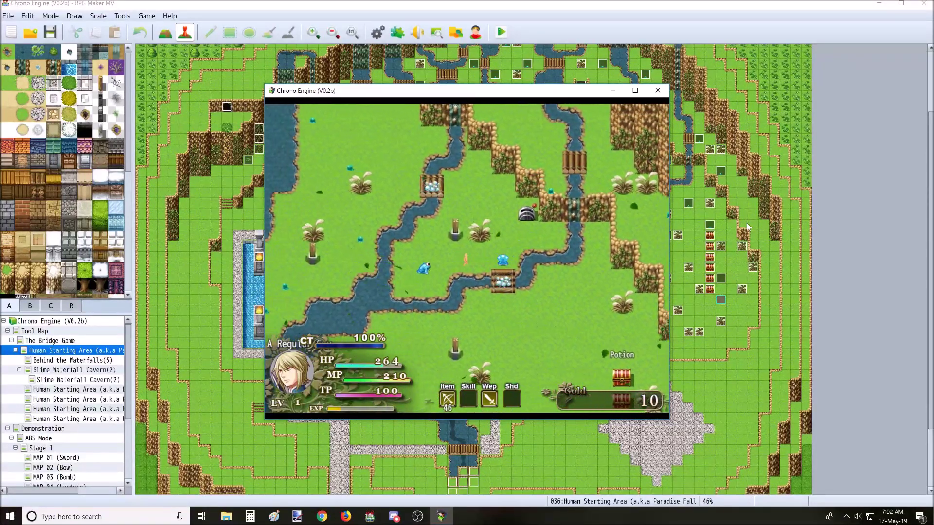
{"action": "key", "text": "Left"}
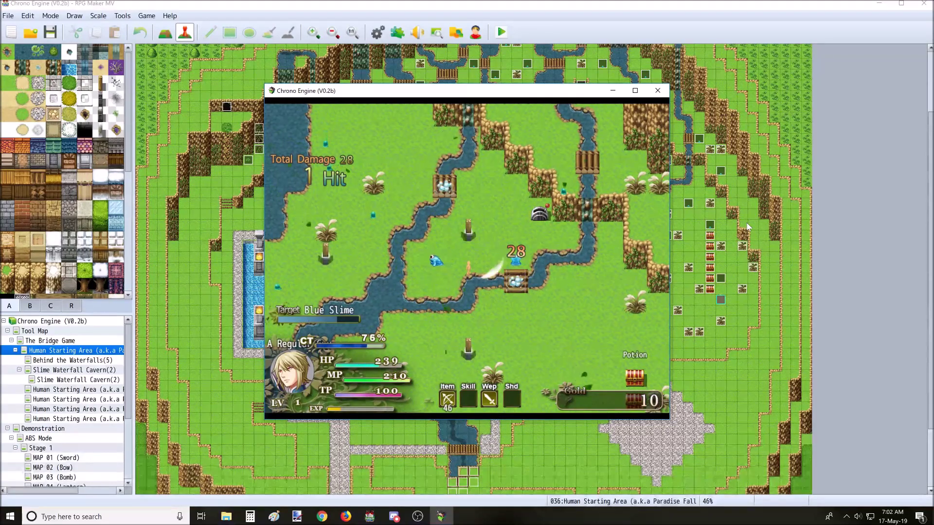
{"action": "key", "text": "z"}
Walk the hero down-right to the column of Potion chests
{"action": "key", "text": "Down"}
{"action": "key", "text": "Down"}
{"action": "key", "text": "Right"}
{"action": "key", "text": "Down"}
{"action": "key", "text": "Down"}
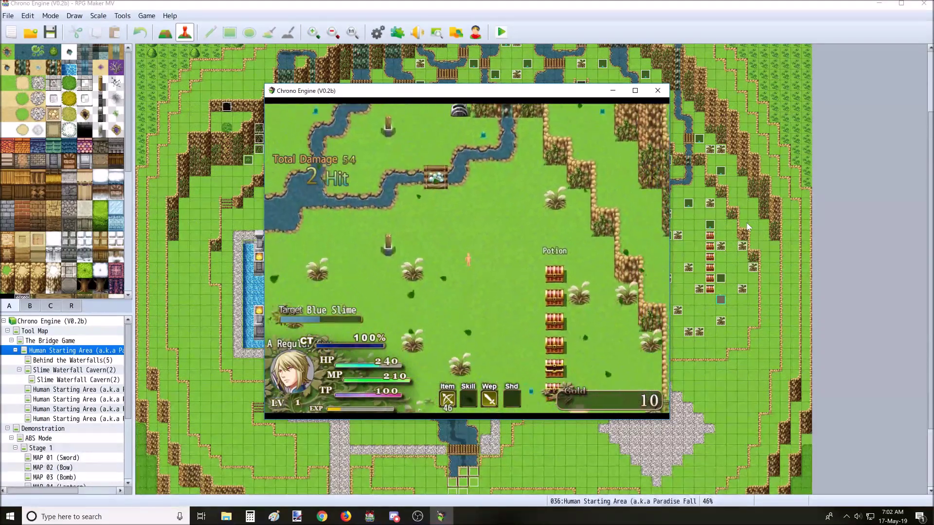
{"action": "key", "text": "Down"}
{"action": "key", "text": "Down"}
{"action": "key", "text": "Right"}
{"action": "key", "text": "Down"}
{"action": "key", "text": "Down"}
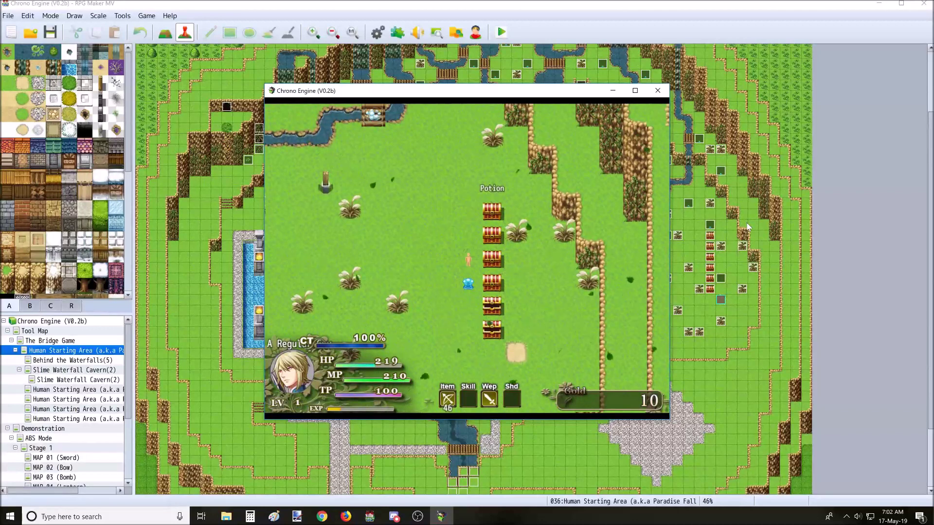
Take the Shield from its chest, dismiss the hint, and walk away
{"action": "key", "text": "z"}
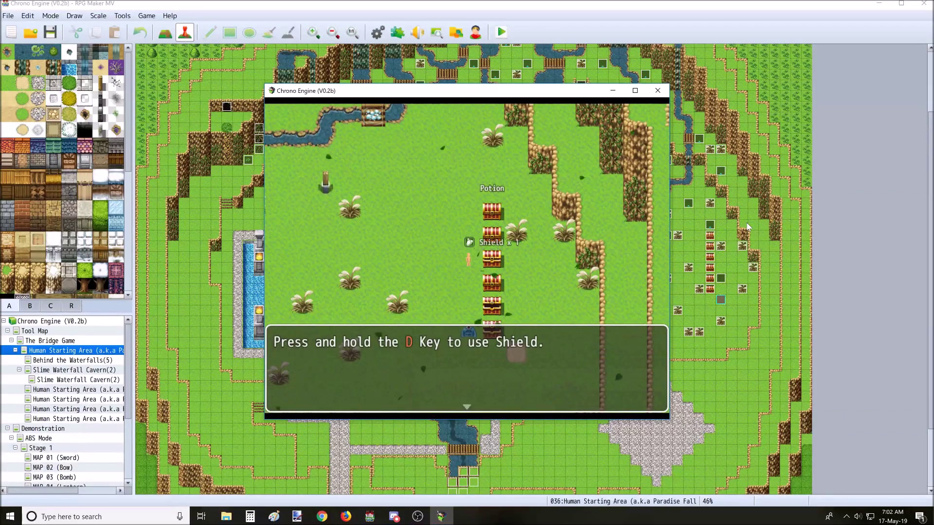
{"action": "key", "text": "z"}
{"action": "key", "text": "Left"}
{"action": "key", "text": "Left"}
{"action": "key", "text": "Up"}
{"action": "key", "text": "Left"}
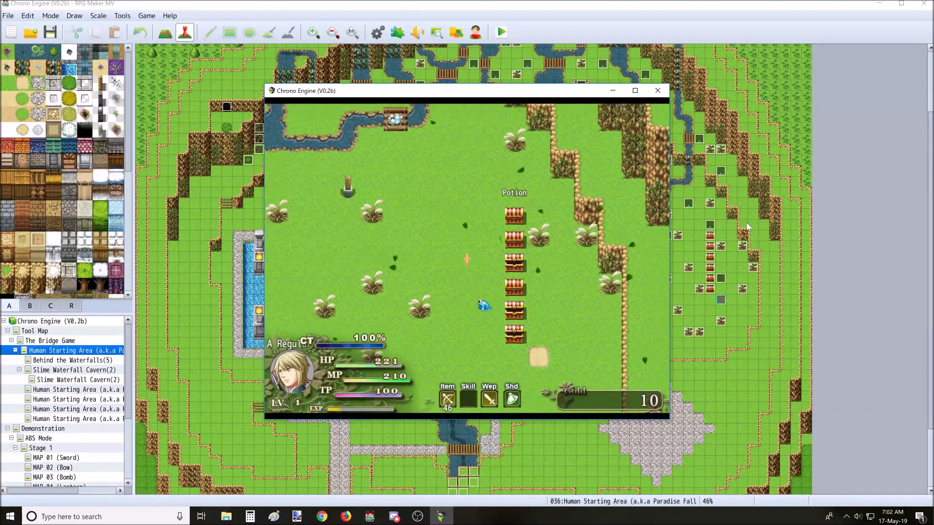
{"action": "key", "text": "Up"}
{"action": "key", "text": "Up"}
Attack the nearby Blue Slime, then step up and right
{"action": "key", "text": "z"}
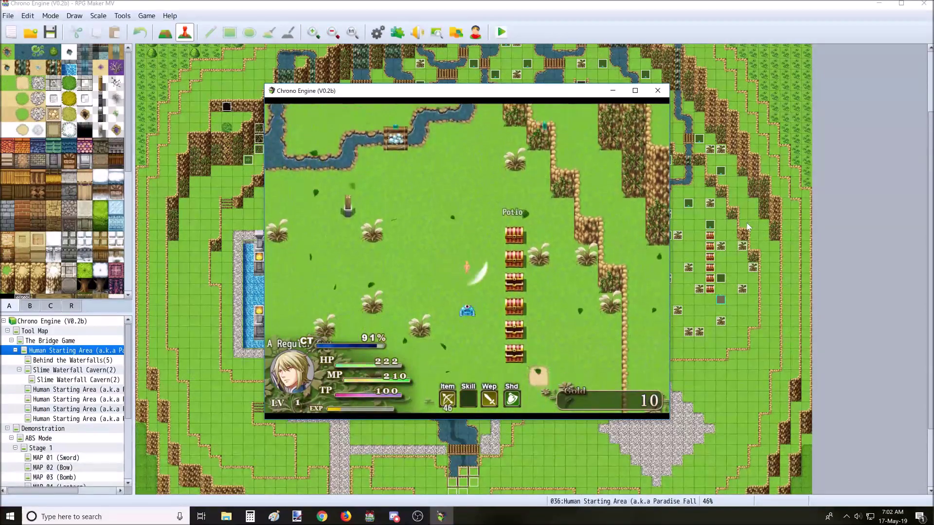
{"action": "key", "text": "z"}
{"action": "key", "text": "z"}
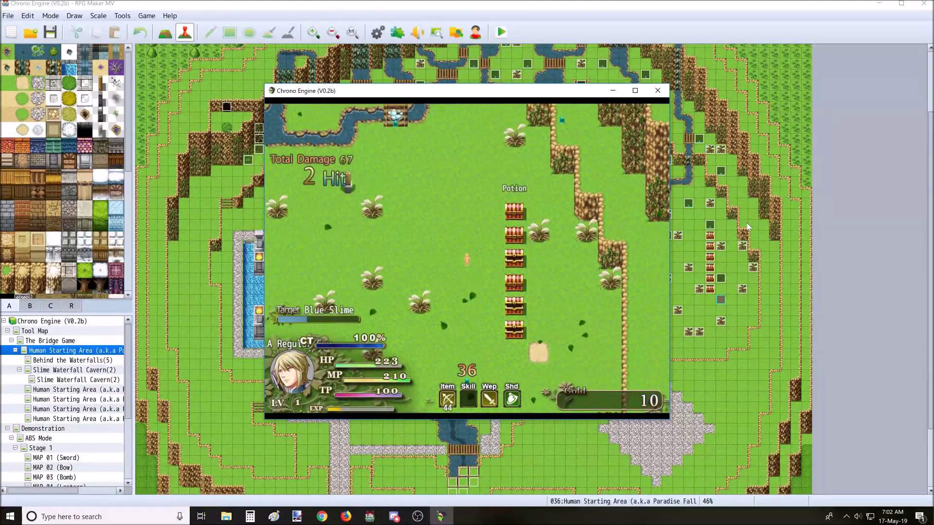
{"action": "key", "text": "z"}
{"action": "key", "text": "Down"}
{"action": "key", "text": "z"}
{"action": "key", "text": "z"}
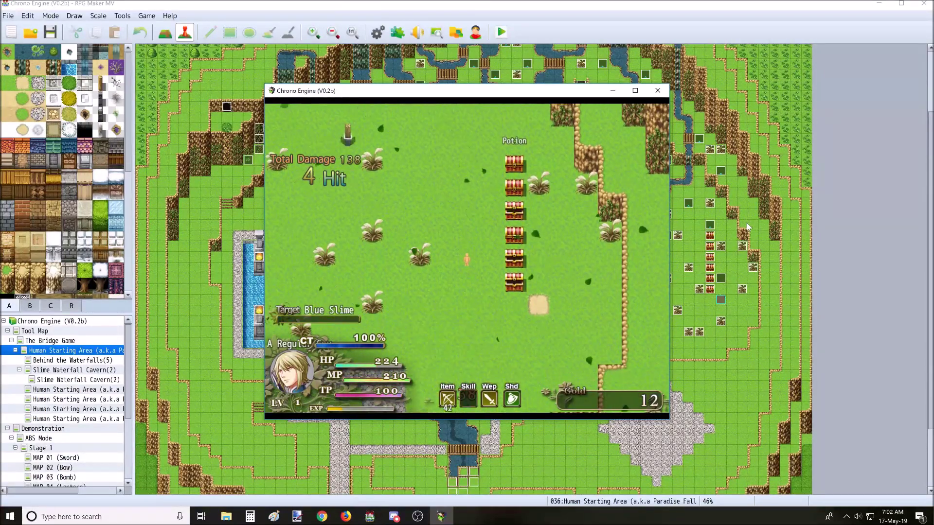
{"action": "key", "text": "Up"}
{"action": "key", "text": "Right"}
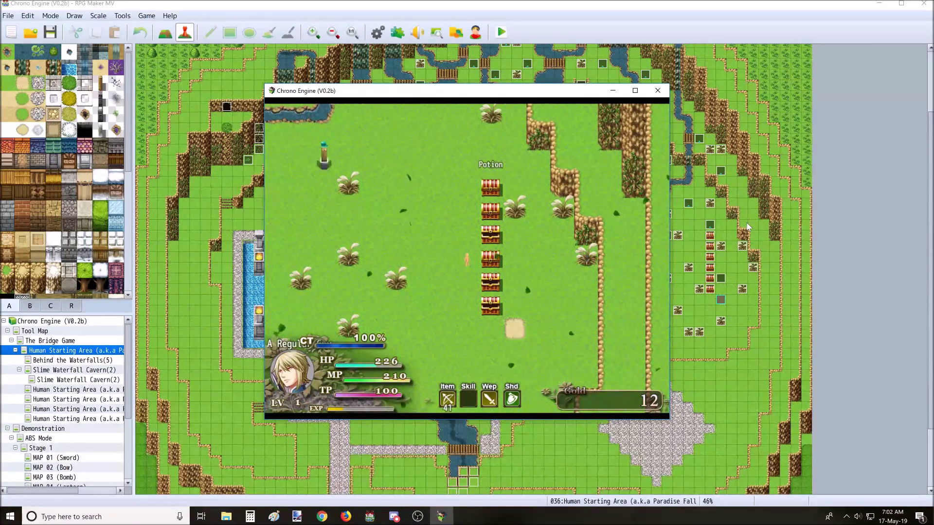
Walk the hero up-left toward the river
{"action": "key", "text": "Left"}
{"action": "key", "text": "Up"}
{"action": "key", "text": "Left"}
{"action": "key", "text": "Up"}
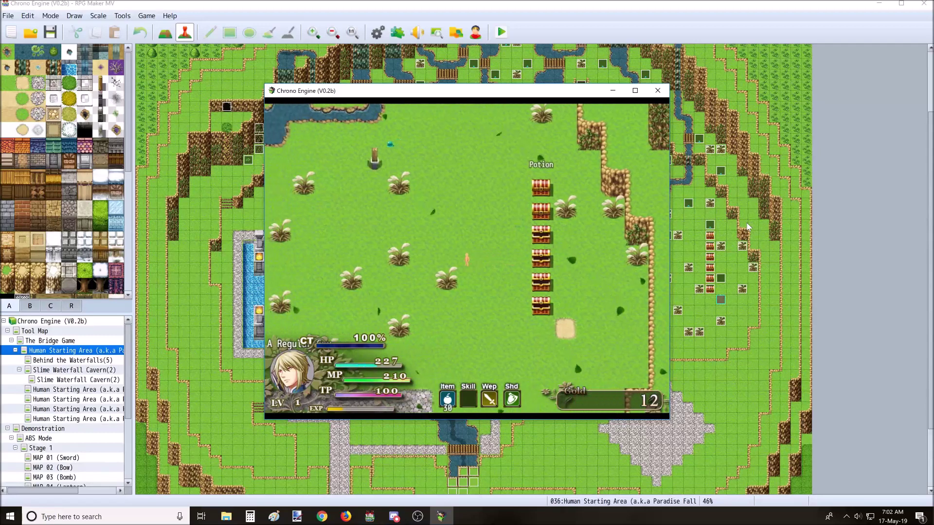
{"action": "key", "text": "Left"}
{"action": "key", "text": "Up"}
{"action": "key", "text": "Left"}
{"action": "key", "text": "Up"}
{"action": "key", "text": "Left"}
{"action": "key", "text": "Up"}
{"action": "key", "text": "Left"}
{"action": "key", "text": "Up"}
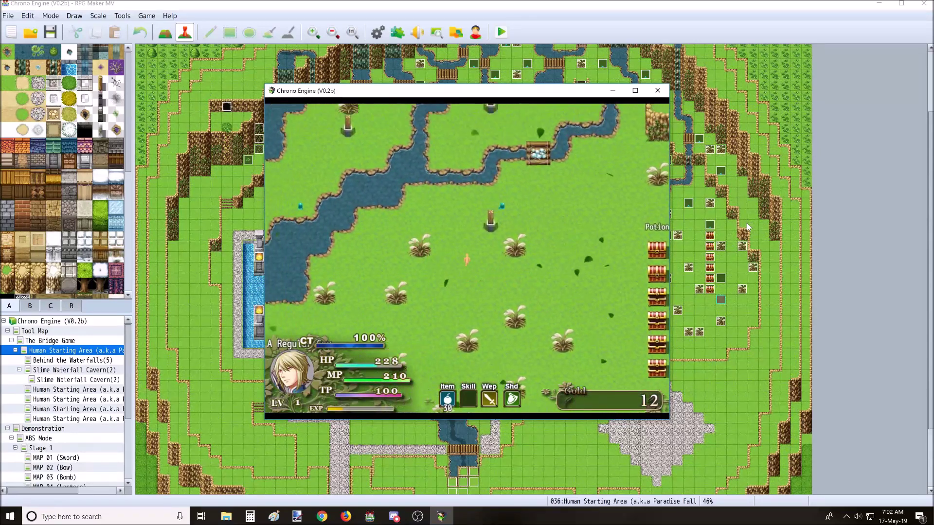
{"action": "key", "text": "Left"}
{"action": "key", "text": "Up"}
{"action": "key", "text": "Up"}
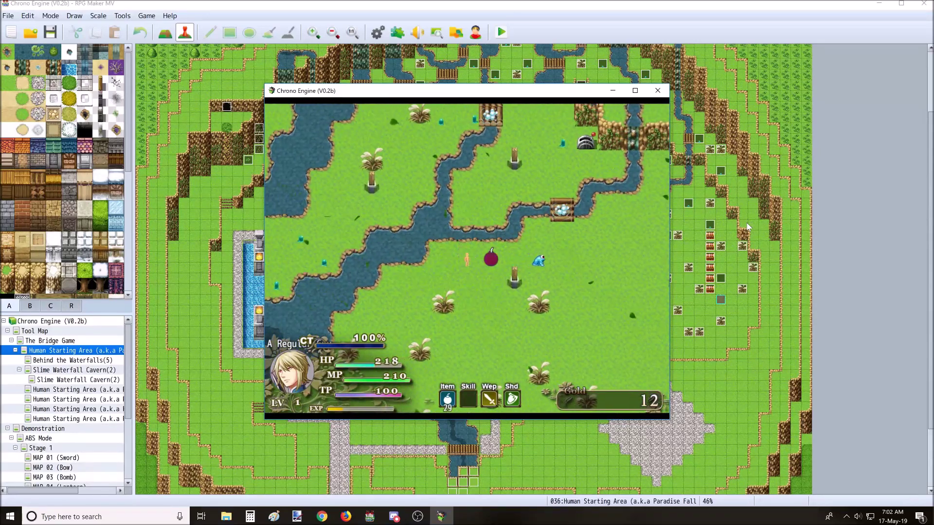
Move the hero down-right, away from the exploding bomb
{"action": "key", "text": "Down"}
{"action": "key", "text": "Right"}
{"action": "key", "text": "Down"}
{"action": "key", "text": "Right"}
{"action": "key", "text": "Down"}
{"action": "key", "text": "Right"}
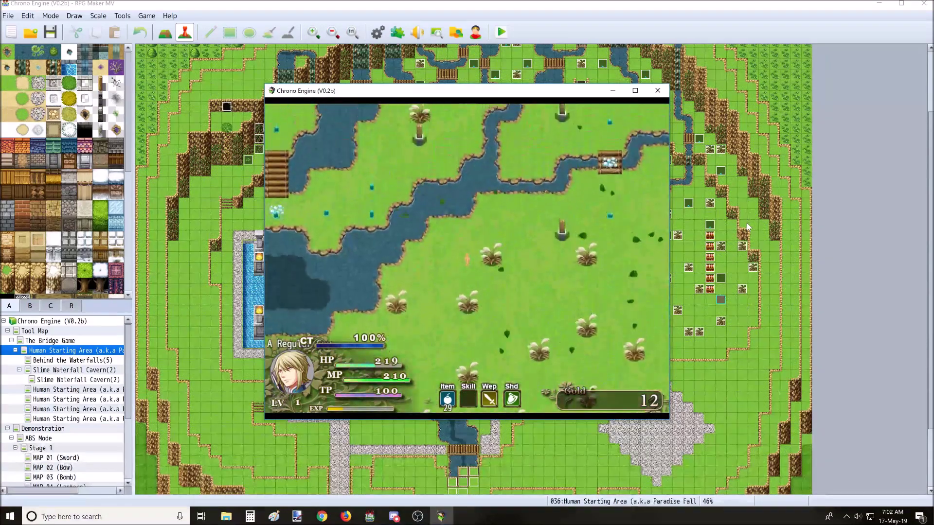
Return to the Potion chests and collect the Hookshot from a chest
{"action": "key", "text": "Down"}
{"action": "key", "text": "Right"}
{"action": "key", "text": "Down"}
{"action": "key", "text": "Right"}
{"action": "key", "text": "Down"}
{"action": "key", "text": "Right"}
{"action": "key", "text": "Down"}
{"action": "key", "text": "Right"}
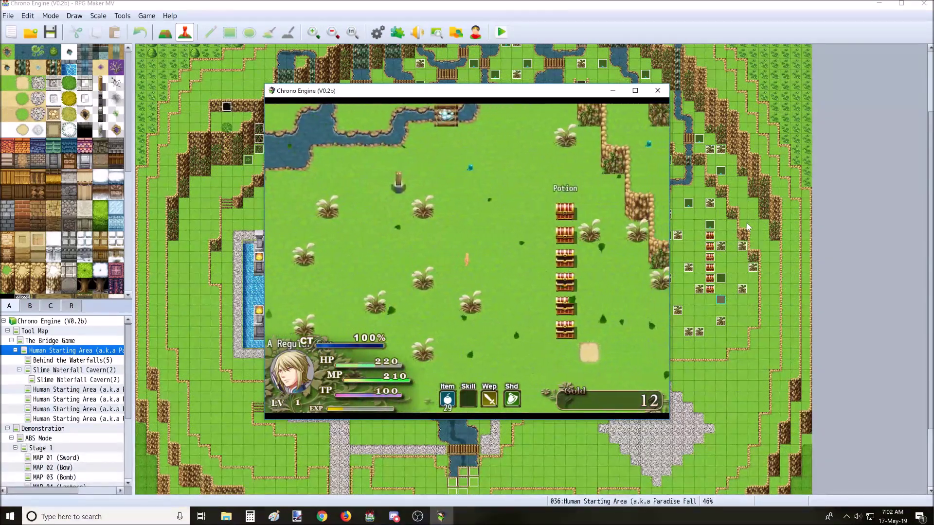
{"action": "key", "text": "Right"}
{"action": "key", "text": "Up"}
{"action": "key", "text": "Right"}
{"action": "key", "text": "Up"}
{"action": "key", "text": "Right"}
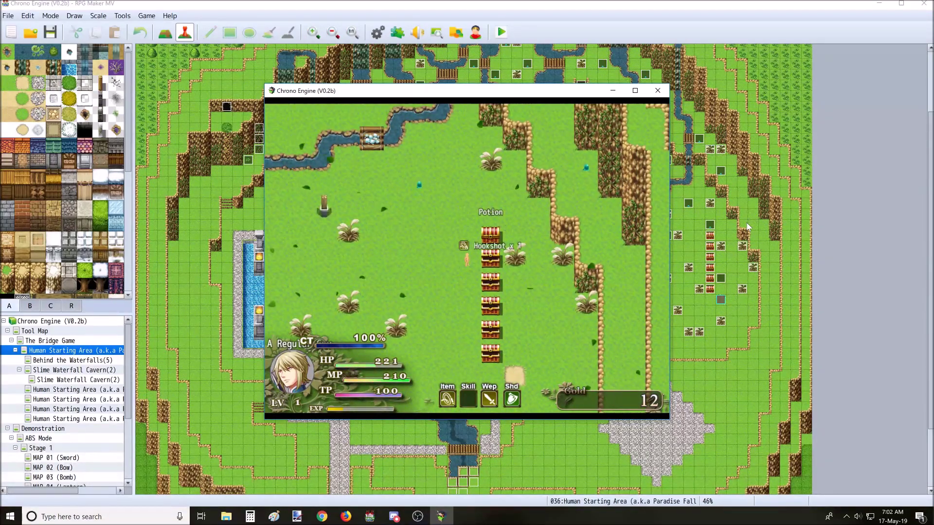
Walk the hero up-left along the river
{"action": "key", "text": "Left"}
{"action": "key", "text": "Left"}
{"action": "key", "text": "Left"}
{"action": "key", "text": "Up"}
{"action": "key", "text": "Left"}
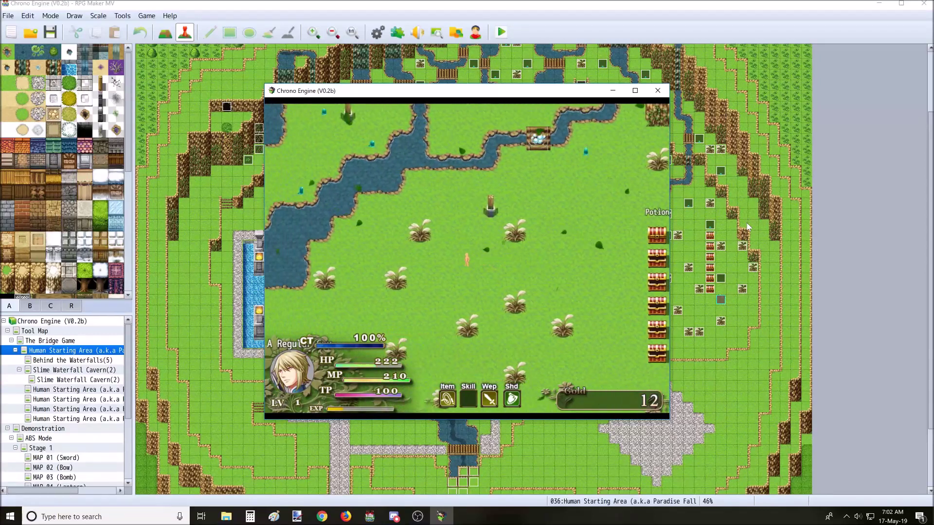
{"action": "key", "text": "Up"}
{"action": "key", "text": "Left"}
{"action": "key", "text": "Up"}
{"action": "key", "text": "Left"}
{"action": "key", "text": "Up"}
{"action": "key", "text": "Left"}
{"action": "key", "text": "Up"}
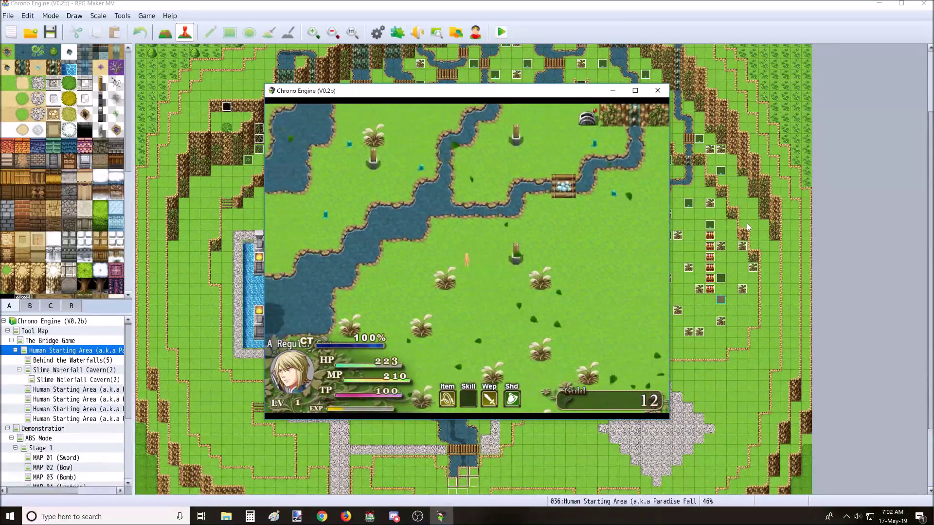
Cross the wooden bridge into the upper river area
{"action": "key", "text": "Up"}
{"action": "key", "text": "Left"}
{"action": "key", "text": "Up"}
{"action": "key", "text": "Left"}
{"action": "key", "text": "Up"}
{"action": "key", "text": "Left"}
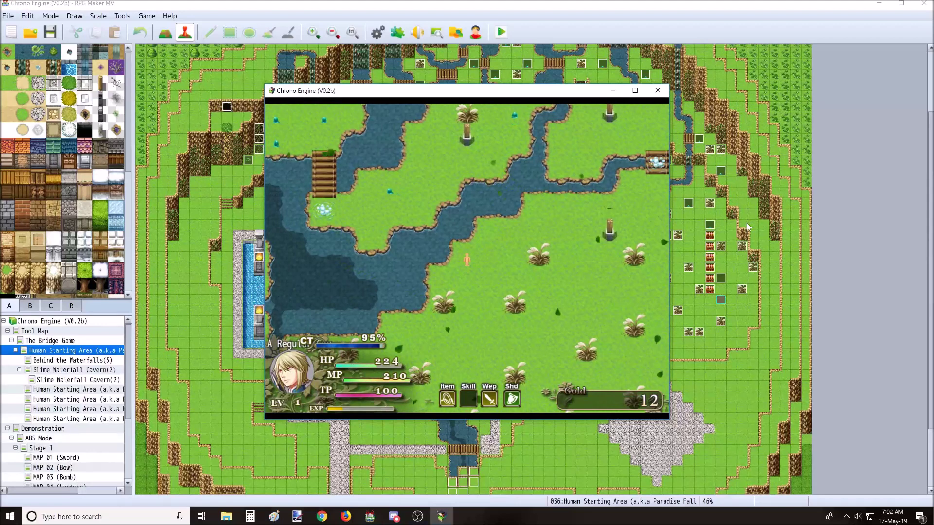
{"action": "key", "text": "Up"}
{"action": "key", "text": "Up"}
{"action": "key", "text": "Up"}
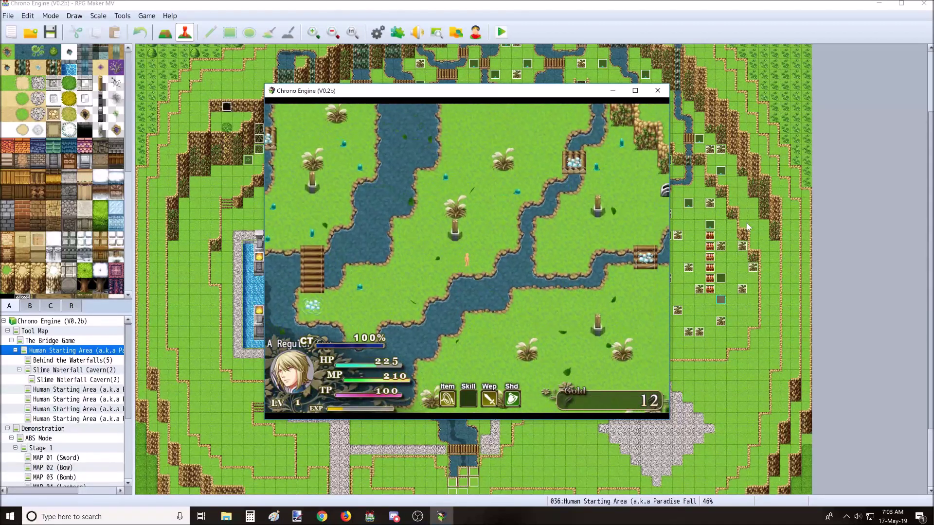
{"action": "key", "text": "Up"}
{"action": "key", "text": "Up"}
{"action": "key", "text": "Up"}
{"action": "key", "text": "Up"}
{"action": "key", "text": "Up"}
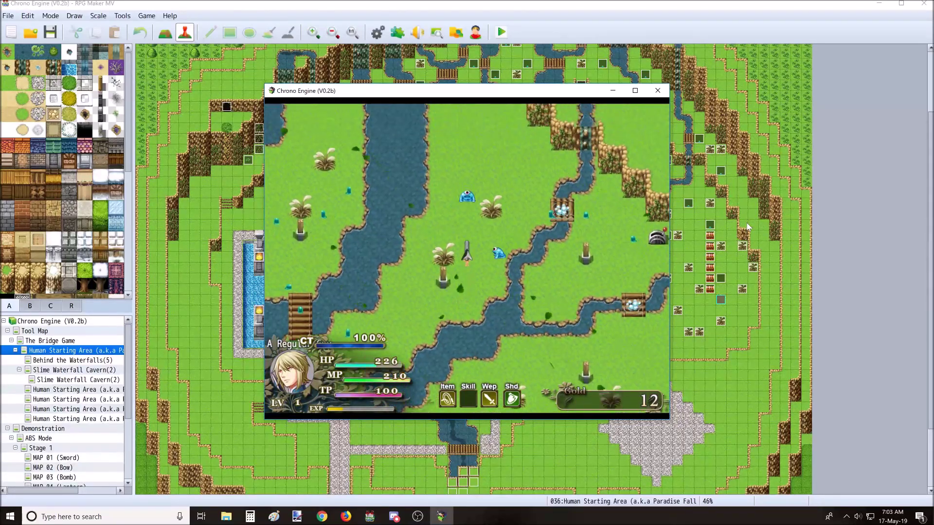
Fight the Blue Slimes in the upper river area with multi-hit combos
{"action": "key", "text": "z"}
{"action": "key", "text": "z"}
{"action": "key", "text": "Up"}
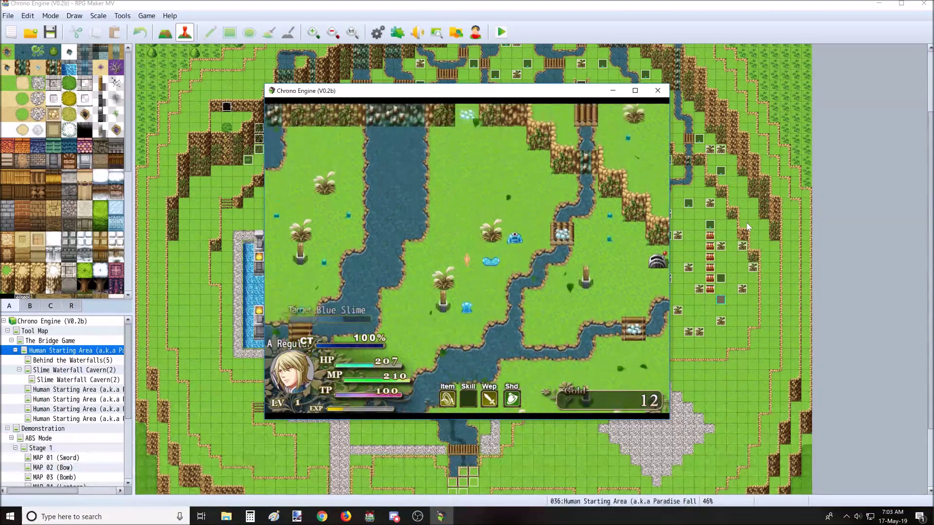
{"action": "key", "text": "z"}
{"action": "key", "text": "Down"}
{"action": "key", "text": "Down"}
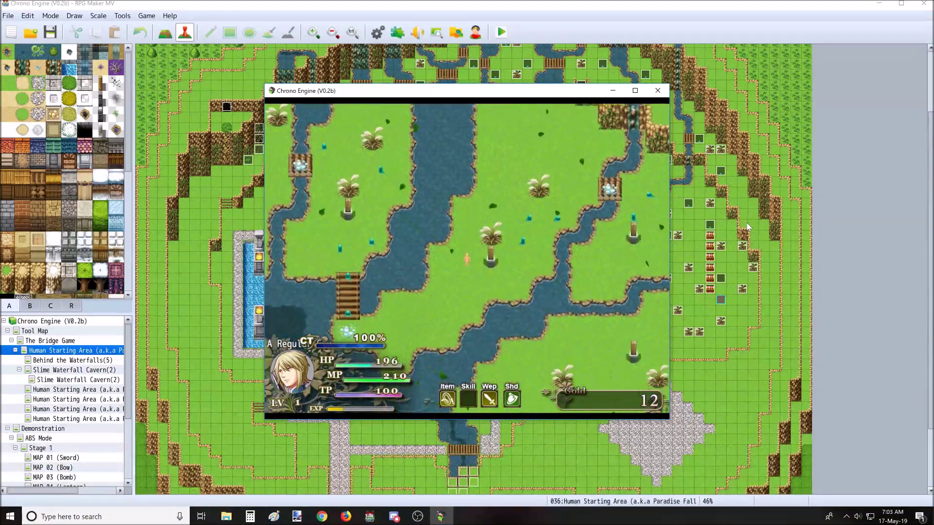
{"action": "key", "text": "Down"}
{"action": "key", "text": "Down"}
{"action": "key", "text": "Down"}
{"action": "key", "text": "Down"}
{"action": "key", "text": "Down"}
{"action": "key", "text": "Down"}
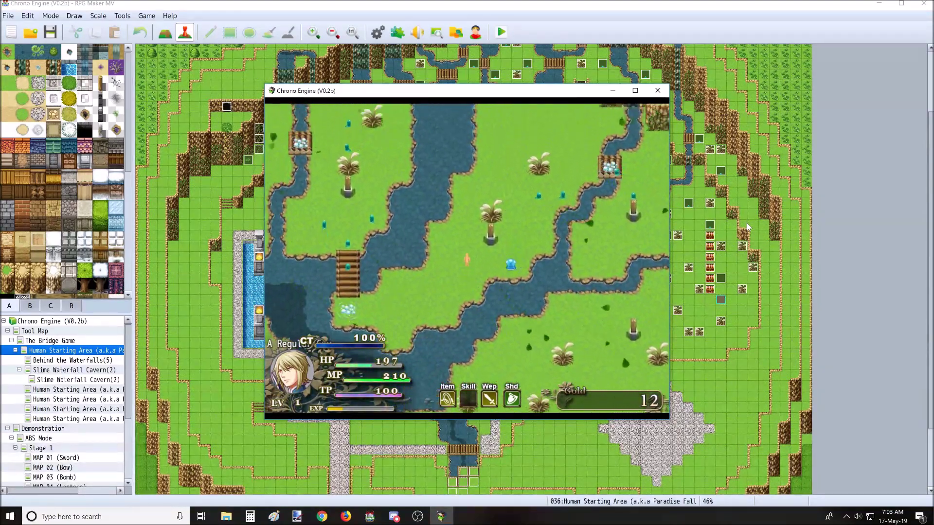
{"action": "key", "text": "Down"}
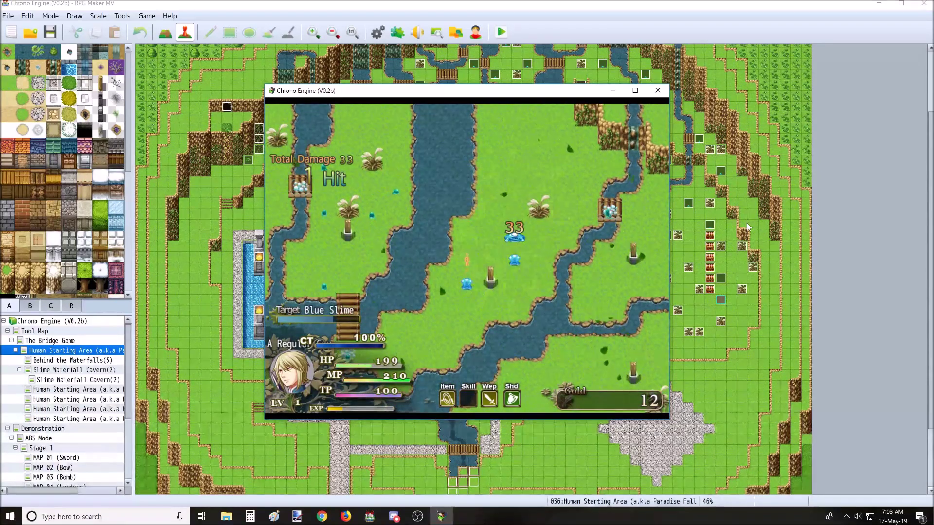
{"action": "key", "text": "z"}
{"action": "key", "text": "z"}
{"action": "key", "text": "Right"}
{"action": "key", "text": "Right"}
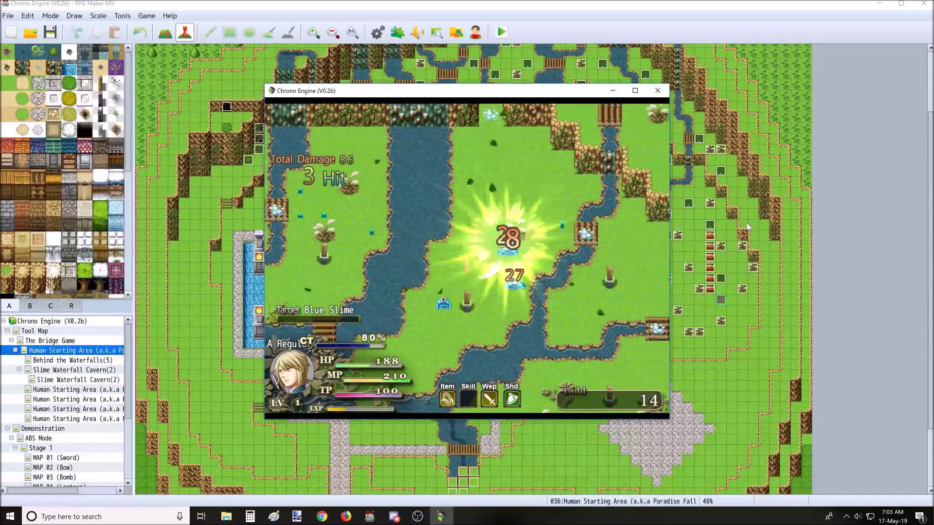
{"action": "key", "text": "z"}
{"action": "key", "text": "z"}
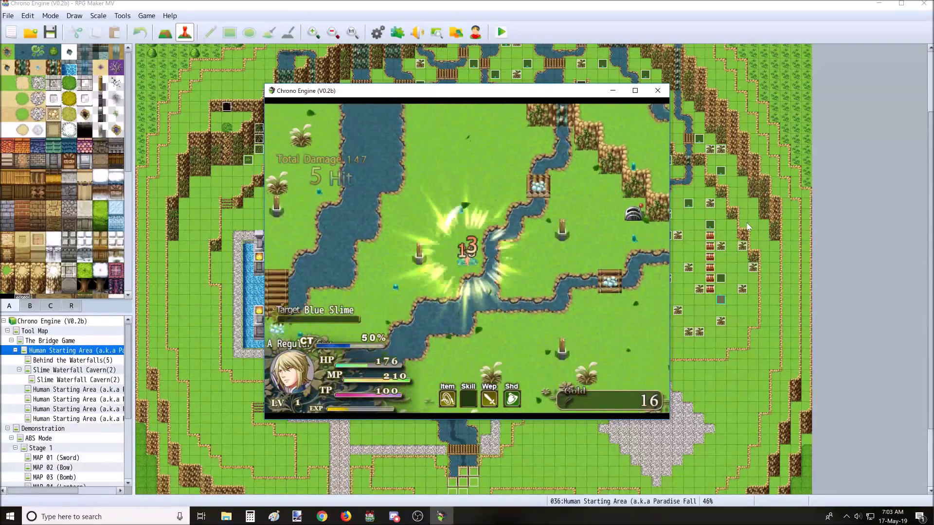
Chain hit combos on more Blue Slimes near the river for gold
{"action": "key", "text": "Down"}
{"action": "key", "text": "Left"}
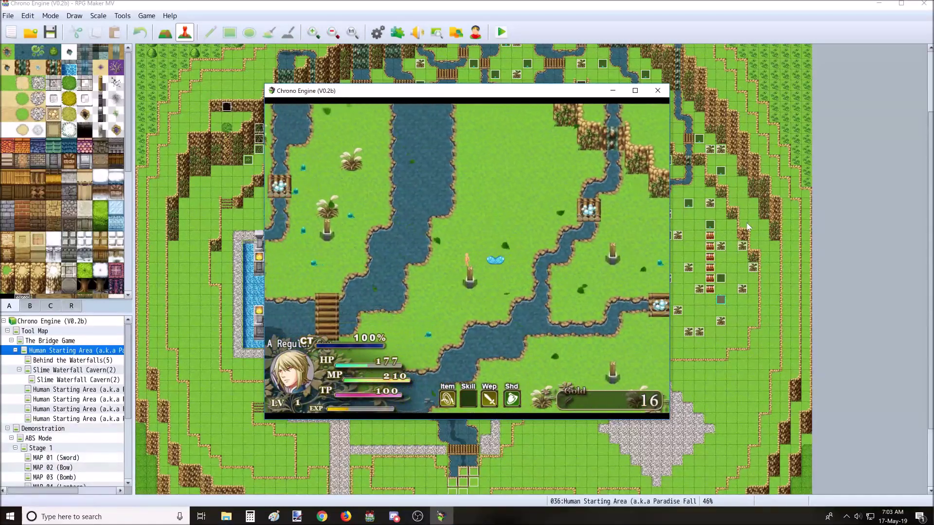
{"action": "key", "text": "z"}
{"action": "key", "text": "z"}
{"action": "key", "text": "Right"}
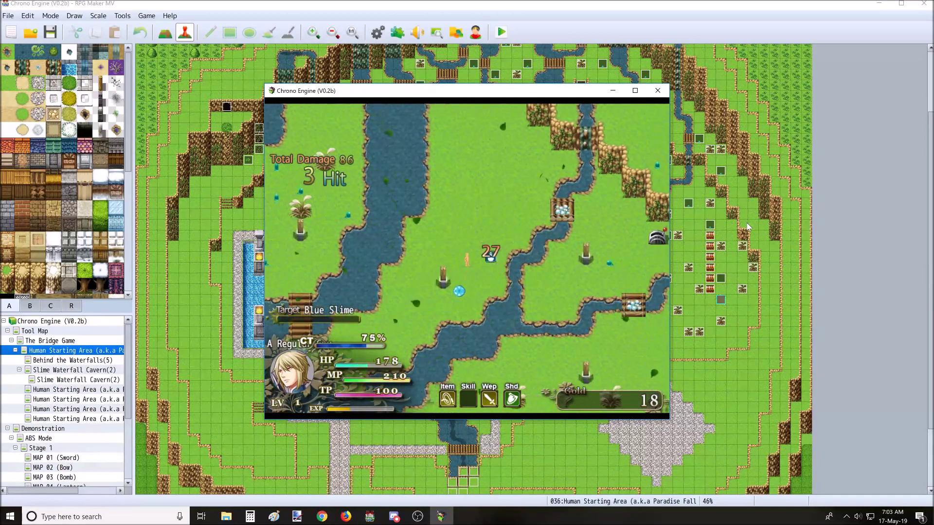
{"action": "key", "text": "z"}
{"action": "key", "text": "Left"}
{"action": "key", "text": "Up"}
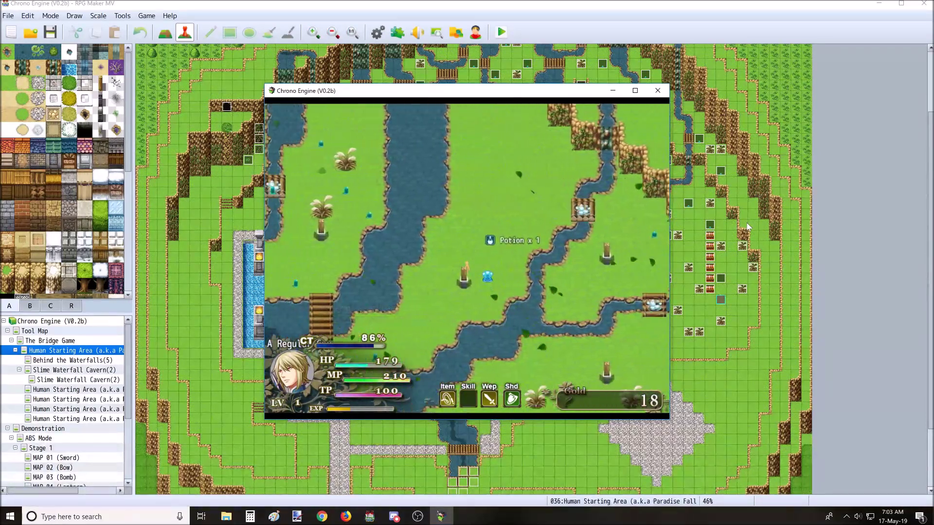
{"action": "key", "text": "z"}
{"action": "key", "text": "z"}
{"action": "key", "text": "Up"}
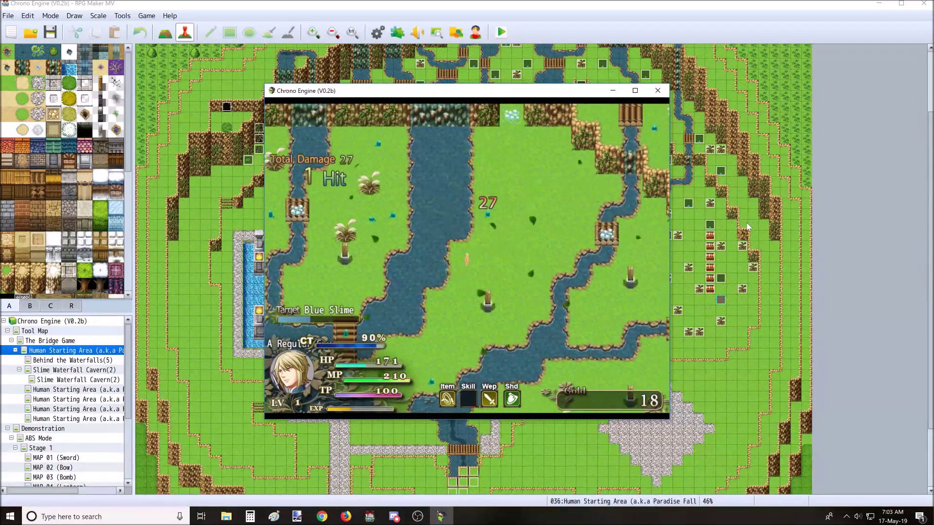
{"action": "key", "text": "z"}
{"action": "key", "text": "z"}
{"action": "key", "text": "z"}
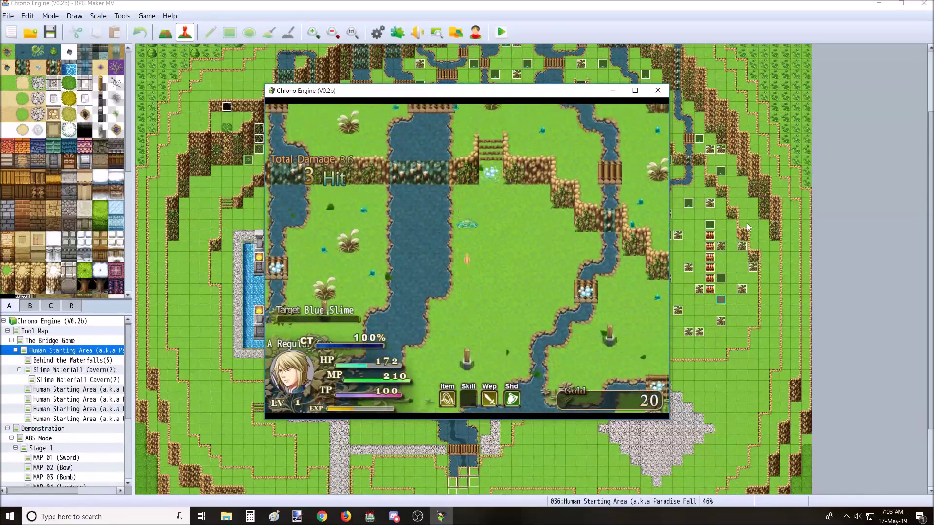
Destroy another slime for gold, then equip the Bow from the item list
{"action": "key", "text": "Up"}
{"action": "key", "text": "Down"}
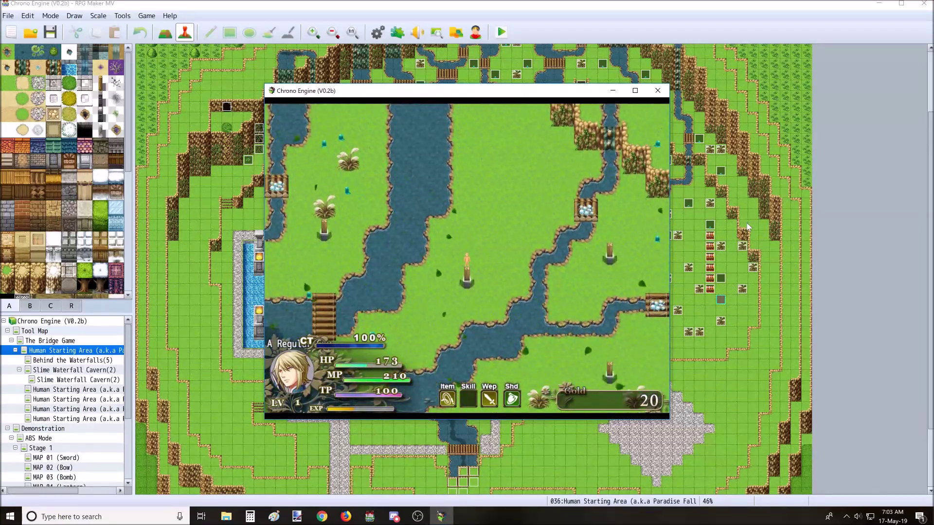
{"action": "key", "text": "z"}
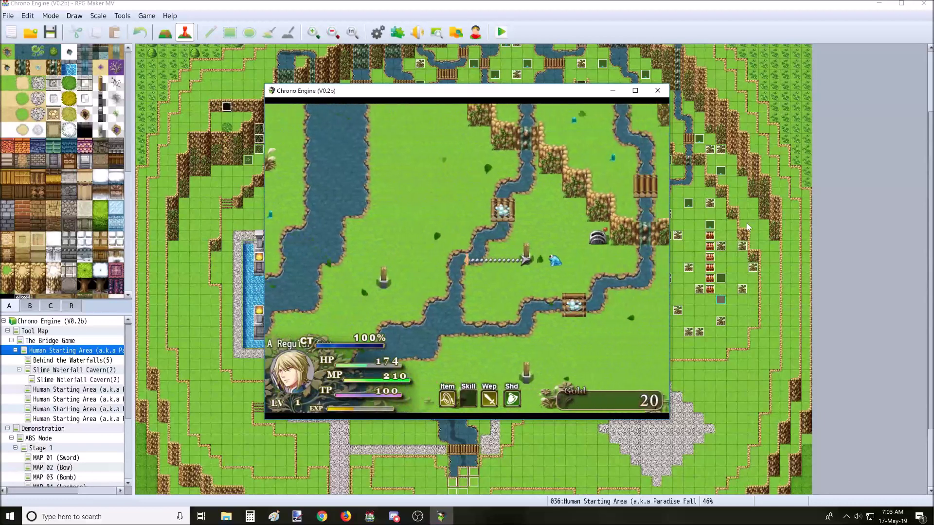
{"action": "key", "text": "Down"}
{"action": "key", "text": "Left"}
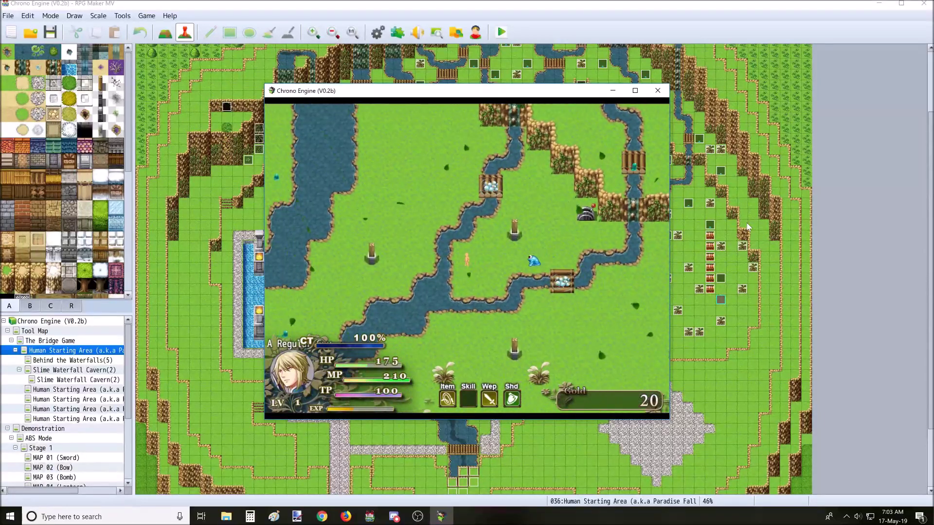
{"action": "key", "text": "a"}
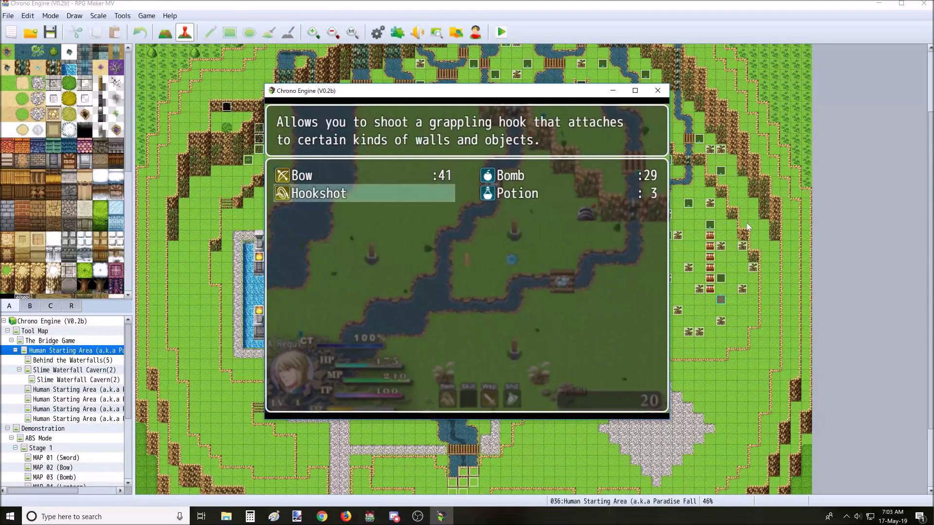
{"action": "key", "text": "Return"}
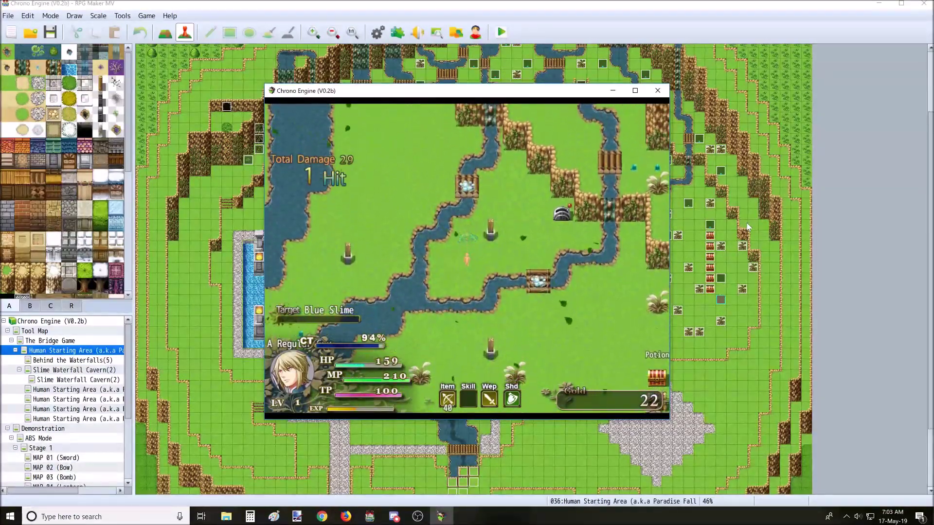
{"action": "key", "text": "Up"}
Walk to the chest row and collect the potions
{"action": "key", "text": "Down"}
{"action": "key", "text": "Down"}
{"action": "key", "text": "Down"}
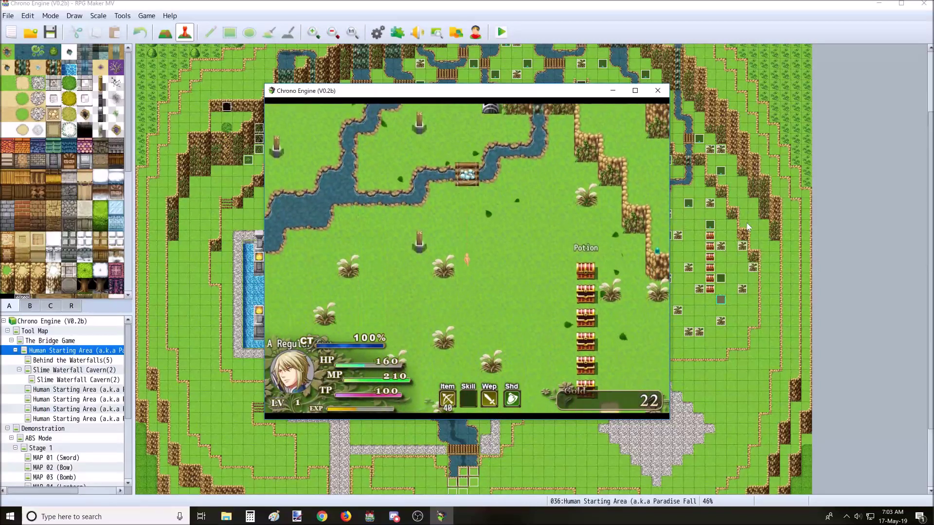
{"action": "key", "text": "Right"}
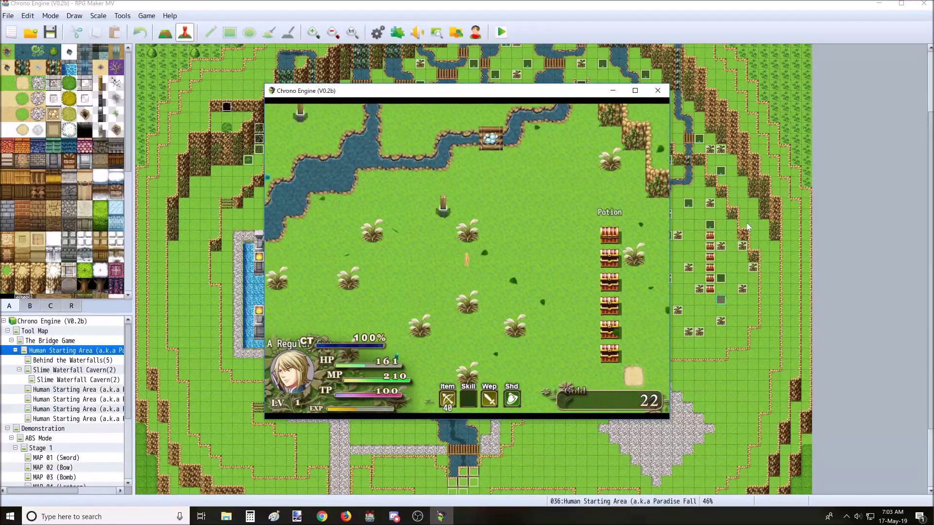
{"action": "key", "text": "Right"}
{"action": "key", "text": "Right"}
{"action": "key", "text": "Right"}
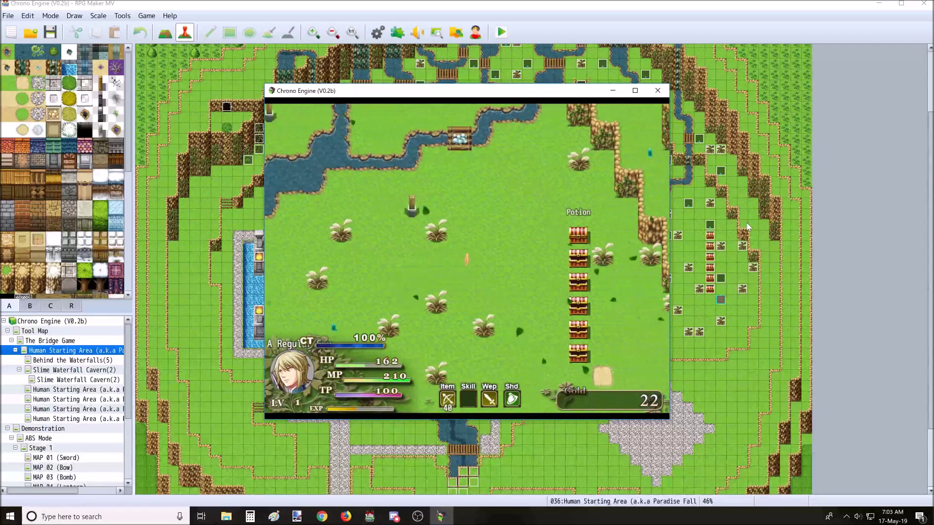
{"action": "key", "text": "Down"}
{"action": "key", "text": "Down"}
{"action": "key", "text": "Down"}
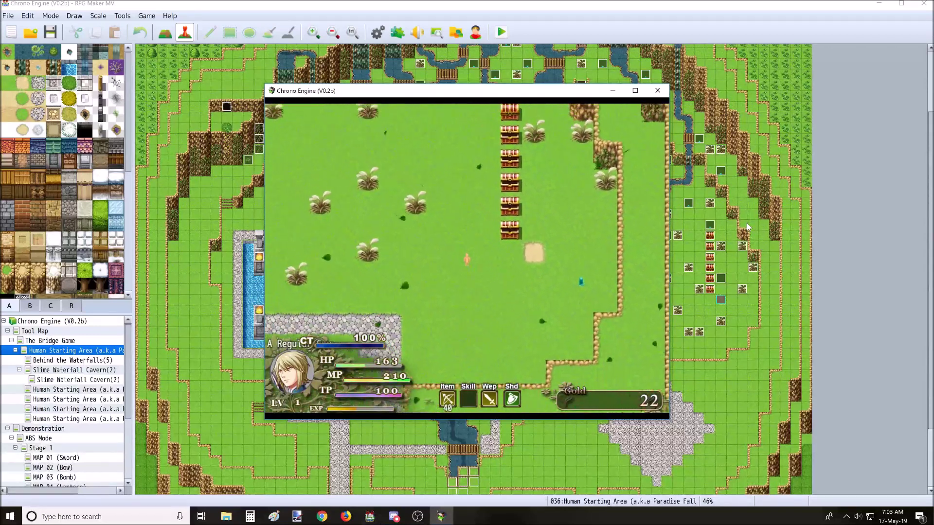
{"action": "key", "text": "Up"}
{"action": "key", "text": "Up"}
{"action": "key", "text": "Up"}
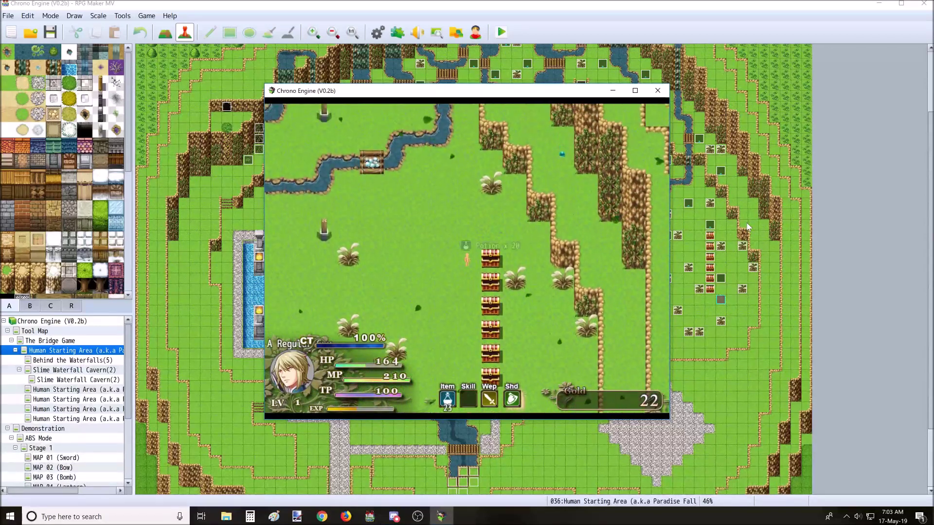
{"action": "key", "text": "Up"}
{"action": "key", "text": "Up"}
{"action": "key", "text": "Left"}
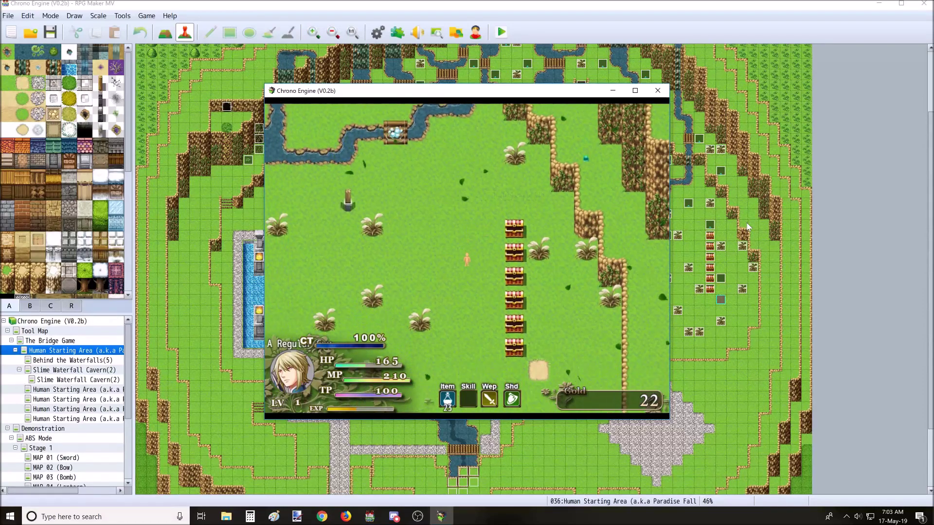
{"action": "key", "text": "Left"}
{"action": "key", "text": "Left"}
{"action": "key", "text": "Left"}
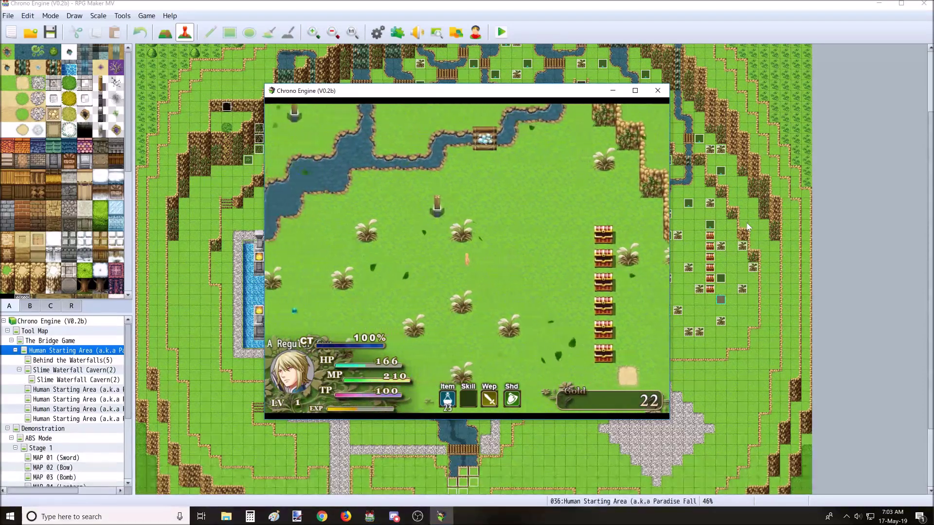
{"action": "key", "text": "Right"}
{"action": "key", "text": "Right"}
{"action": "key", "text": "Right"}
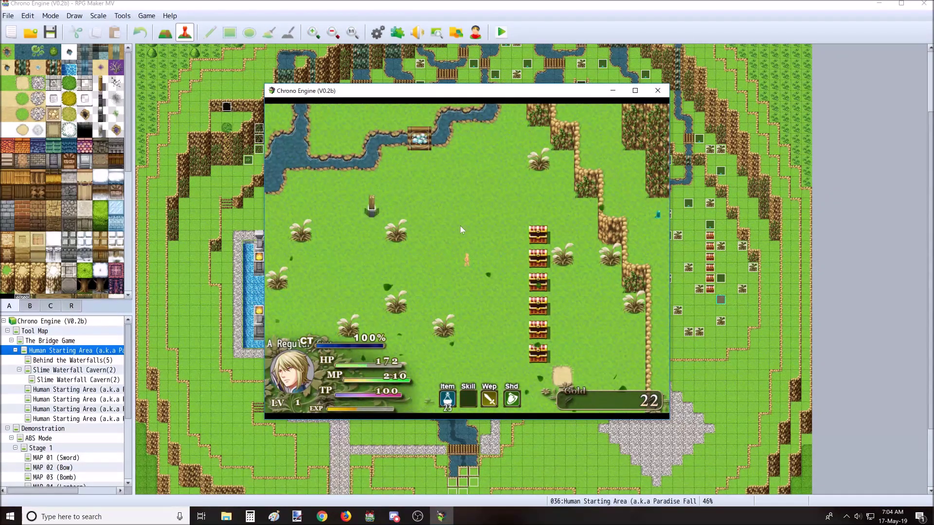
Walk south along the stone path to the middle of the plaza
{"action": "key", "text": "Down"}
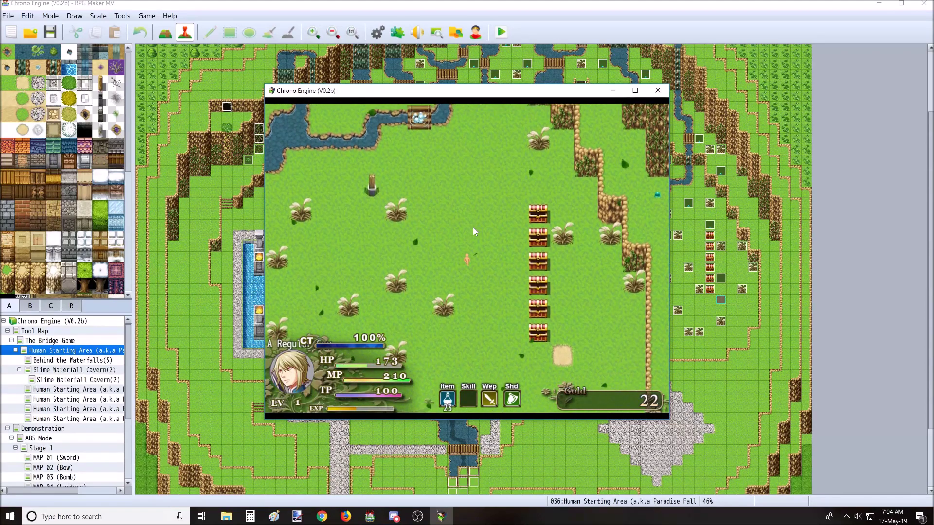
{"action": "key", "text": "Down"}
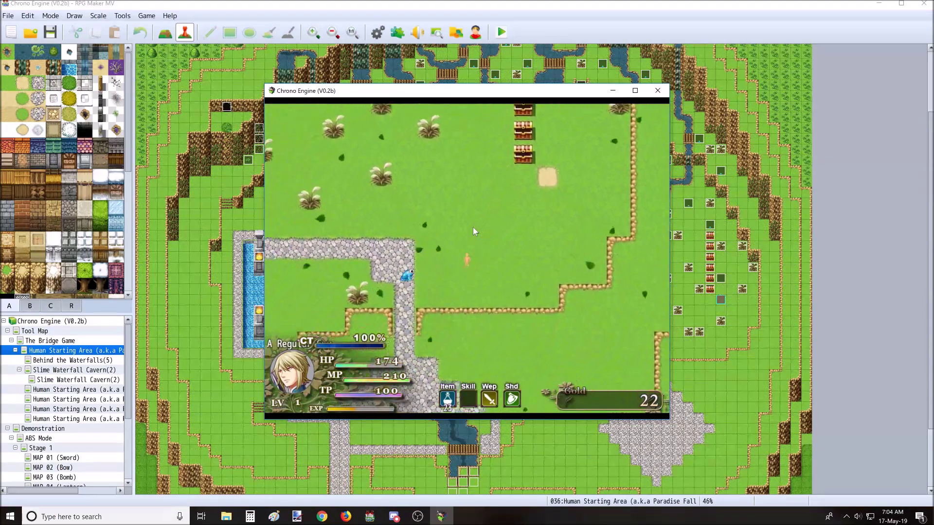
{"action": "key", "text": "Down"}
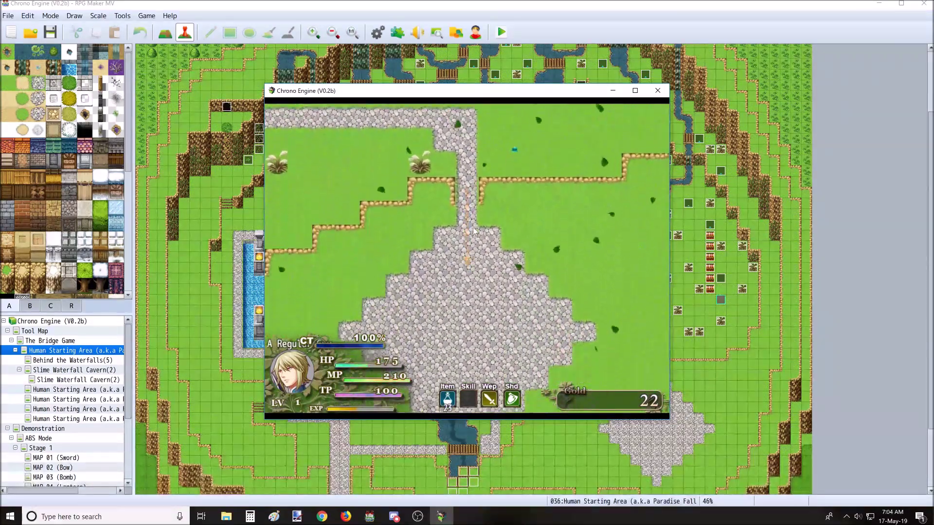
{"action": "key", "text": "Down"}
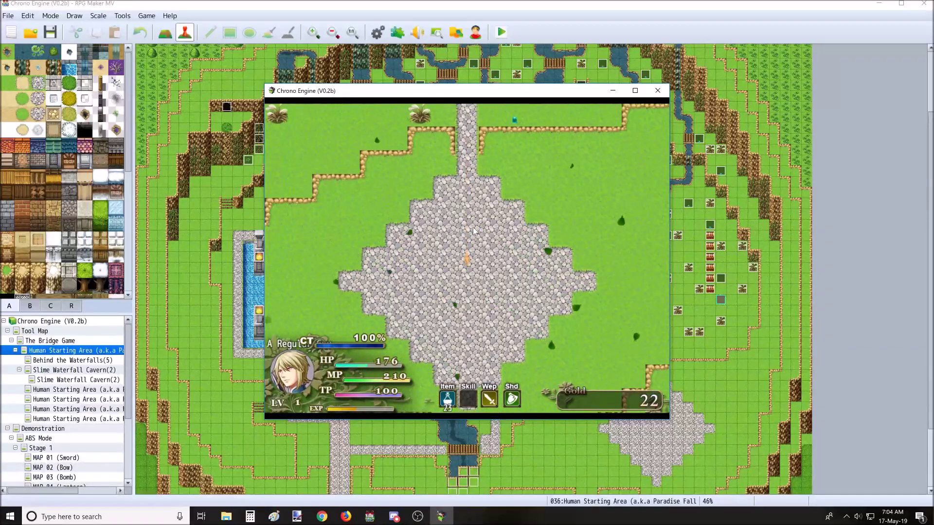
{"action": "key", "text": "Down"}
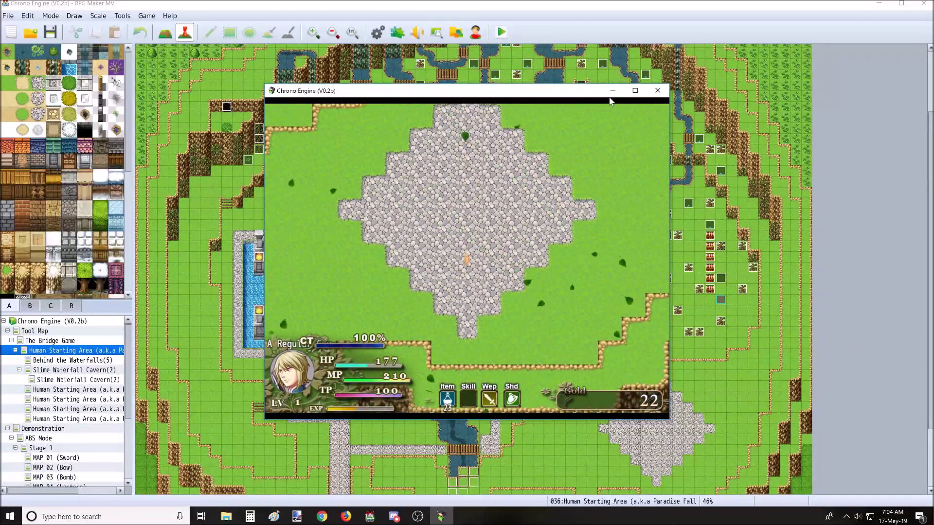
Hide the Chrono Engine playtest and bring up Testing-Experimental-Tools-Template from the taskbar
{"action": "left_click", "coordinate": [612, 90]}
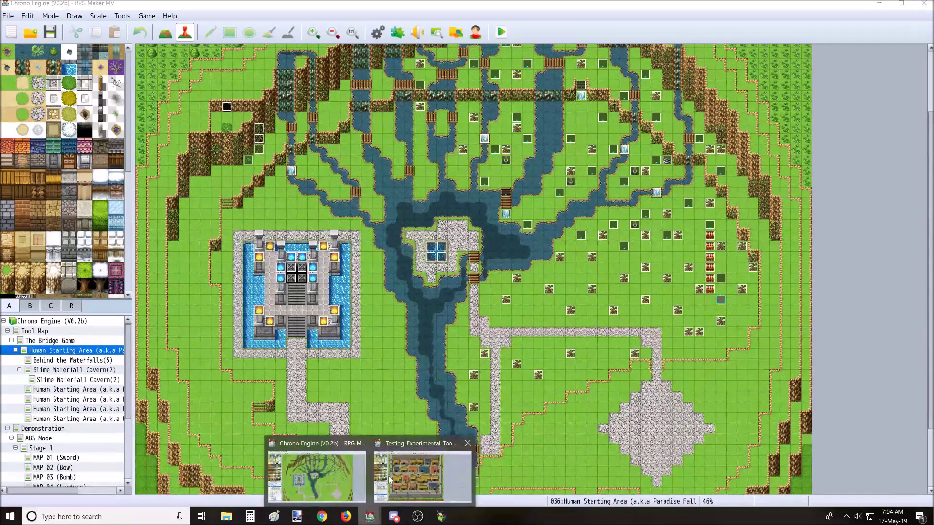
{"action": "left_click", "coordinate": [391, 475]}
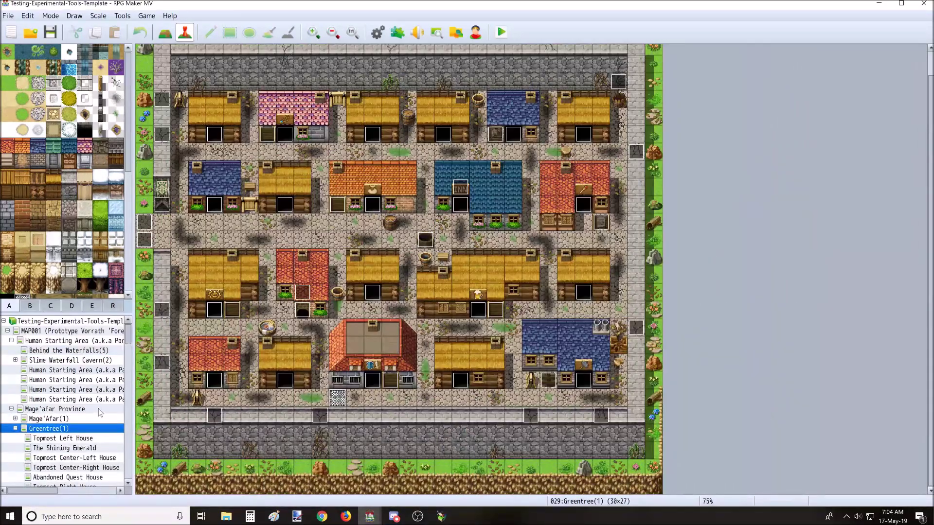
{"action": "scroll", "coordinate": [64, 365], "scroll_direction": "down", "scroll_amount": 2}
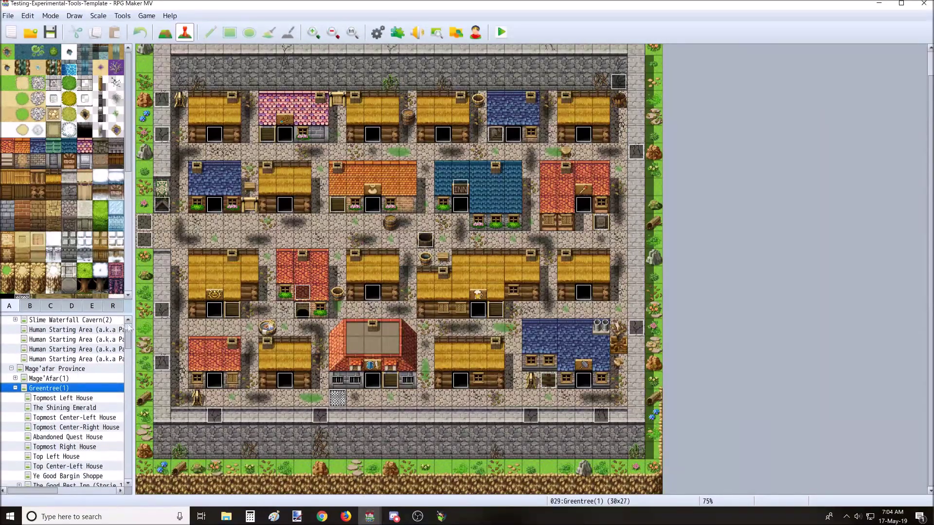
{"action": "left_click_drag", "start_coordinate": [129, 335], "coordinate": [128, 365]}
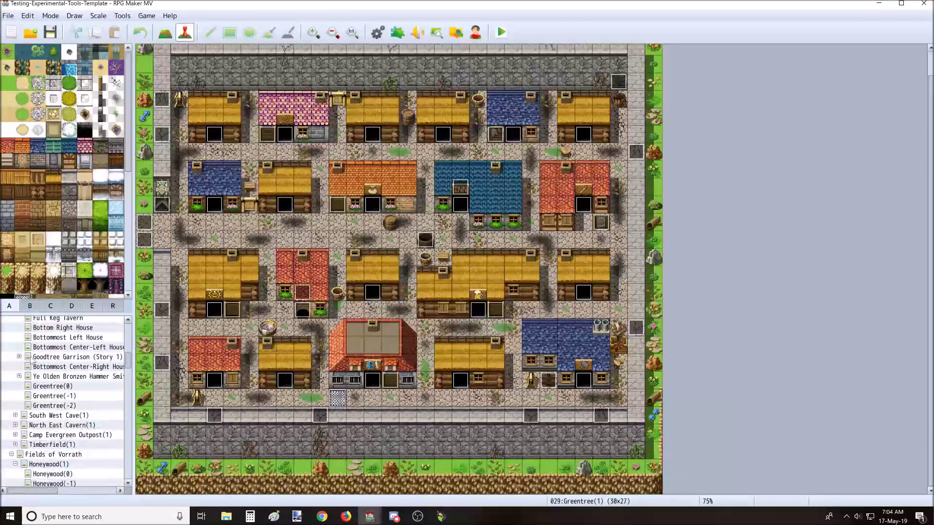
Open Goodtree Garrison, Bronzen Hammer Smithe, both caves and Timberfield(1), then Fields of Vorrath
{"action": "double_click", "coordinate": [69, 356]}
{"action": "double_click", "coordinate": [73, 396]}
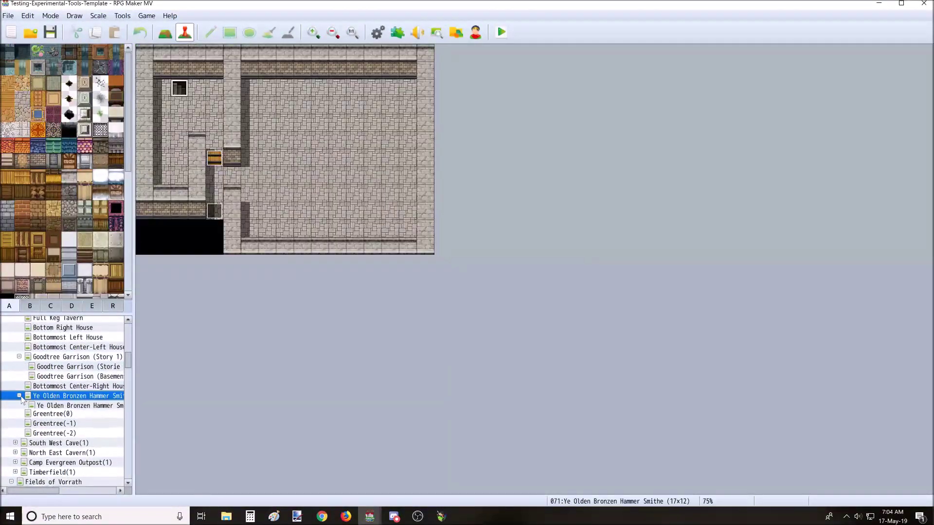
{"action": "scroll", "coordinate": [74, 401], "scroll_direction": "down", "scroll_amount": 4}
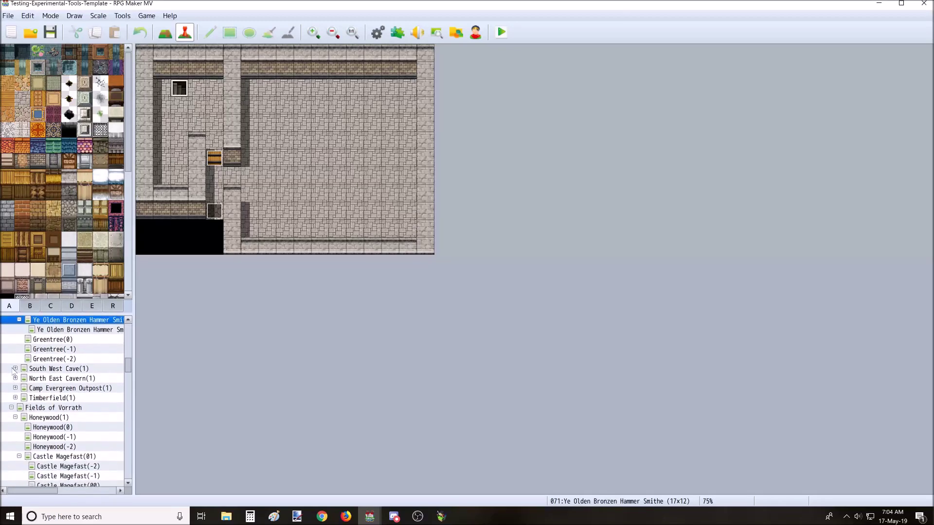
{"action": "double_click", "coordinate": [59, 390]}
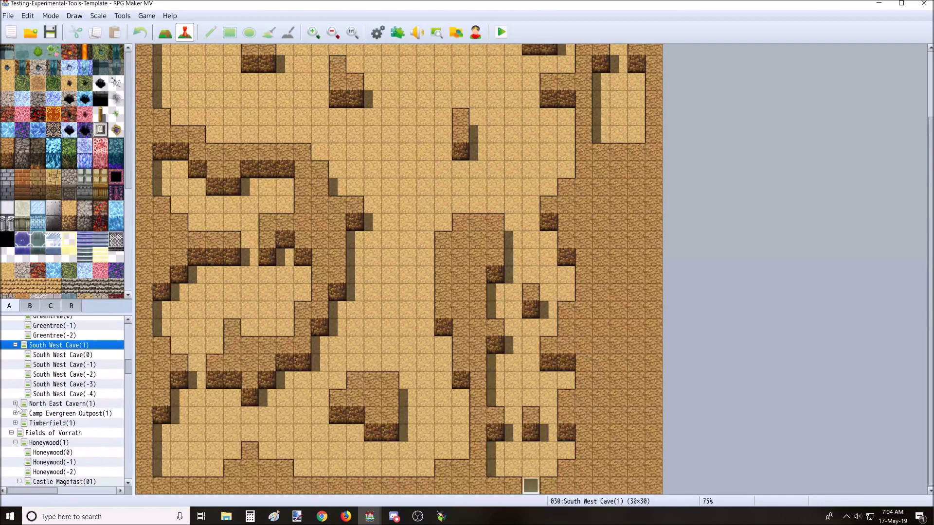
{"action": "double_click", "coordinate": [62, 405]}
{"action": "scroll", "coordinate": [62, 408], "scroll_direction": "down", "scroll_amount": 2}
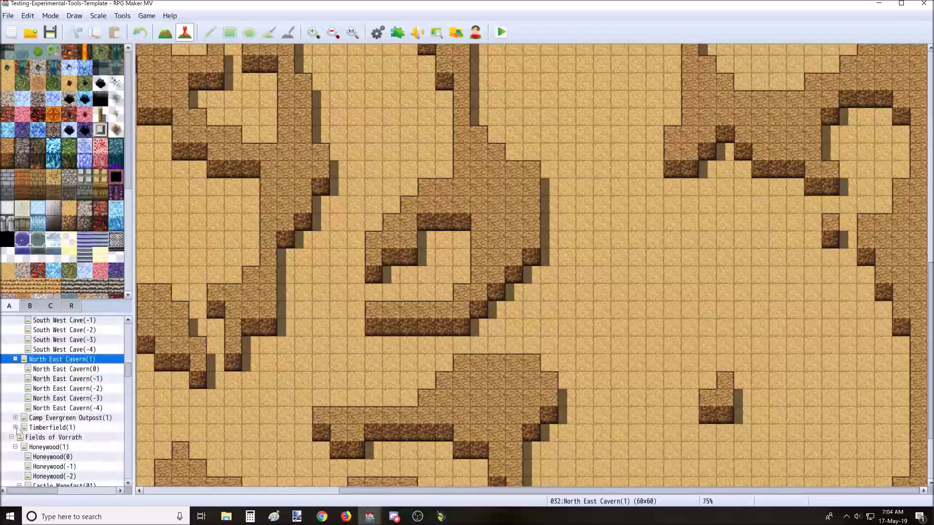
{"action": "double_click", "coordinate": [51, 430]}
{"action": "scroll", "coordinate": [59, 424], "scroll_direction": "down", "scroll_amount": 2}
{"action": "scroll", "coordinate": [65, 393], "scroll_direction": "down", "scroll_amount": 2}
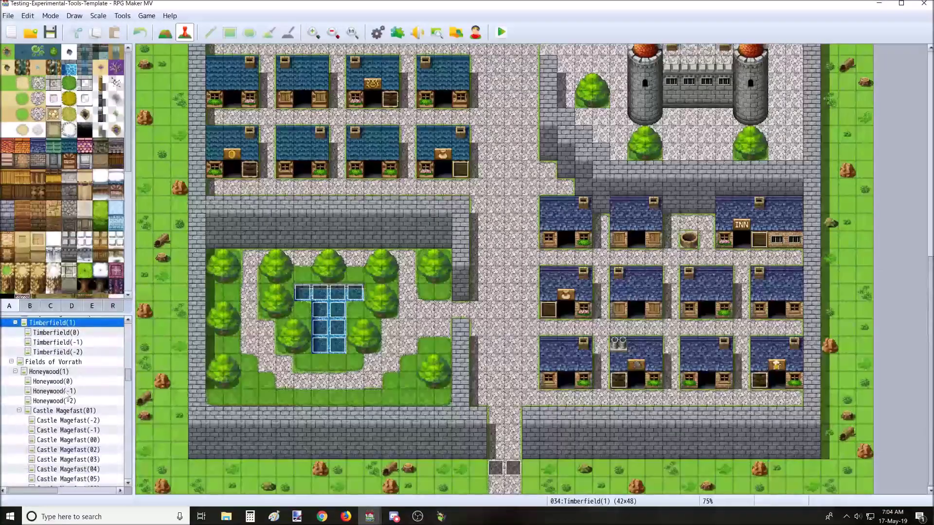
{"action": "left_click", "coordinate": [40, 362]}
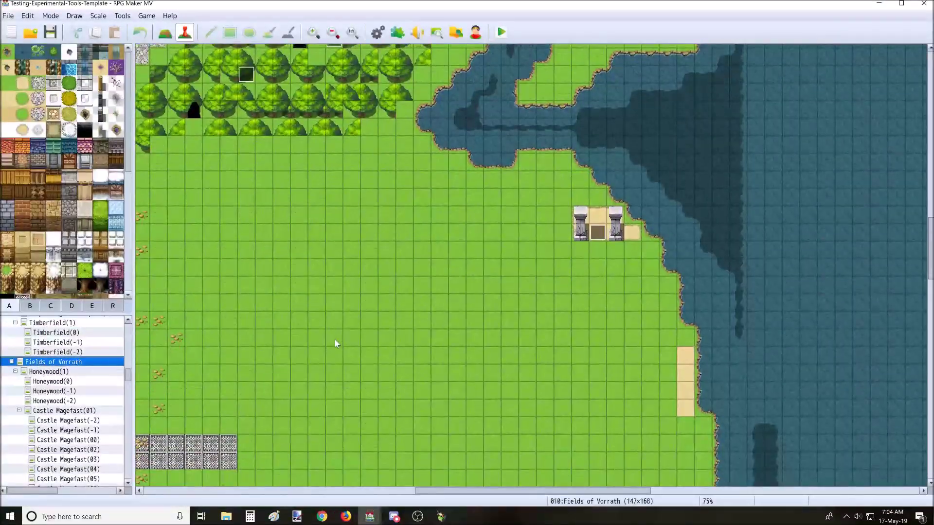
{"action": "scroll", "coordinate": [298, 348], "scroll_direction": "down", "scroll_amount": 2}
{"action": "scroll", "coordinate": [345, 326], "scroll_direction": "down", "scroll_amount": 2}
{"action": "scroll", "coordinate": [346, 326], "scroll_direction": "down", "scroll_amount": 2}
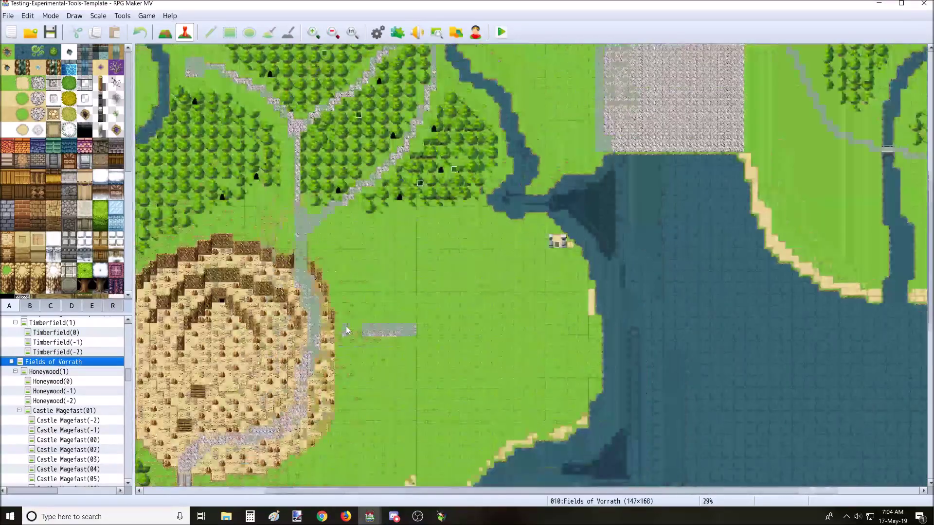
{"action": "scroll", "coordinate": [346, 326], "scroll_direction": "down", "scroll_amount": 2}
{"action": "scroll", "coordinate": [346, 326], "scroll_direction": "down", "scroll_amount": 1}
{"action": "scroll", "coordinate": [344, 326], "scroll_direction": "up", "scroll_amount": 2}
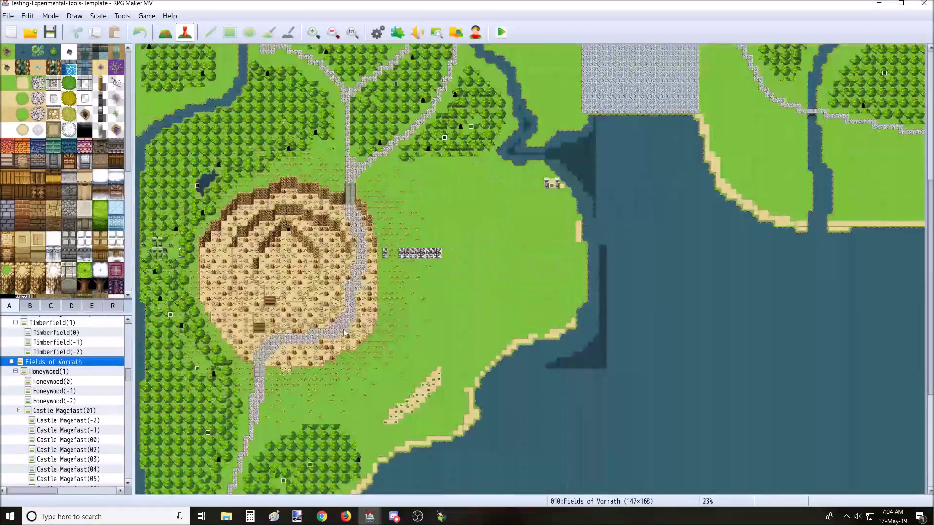
{"action": "scroll", "coordinate": [344, 329], "scroll_direction": "down", "scroll_amount": 2}
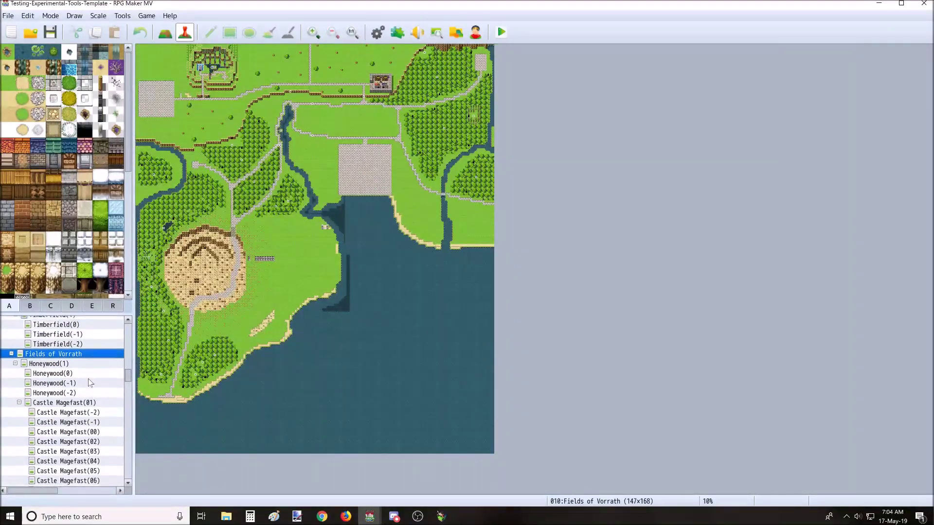
{"action": "scroll", "coordinate": [76, 369], "scroll_direction": "down", "scroll_amount": 3}
{"action": "scroll", "coordinate": [64, 380], "scroll_direction": "down", "scroll_amount": 3}
{"action": "scroll", "coordinate": [64, 380], "scroll_direction": "down", "scroll_amount": 3}
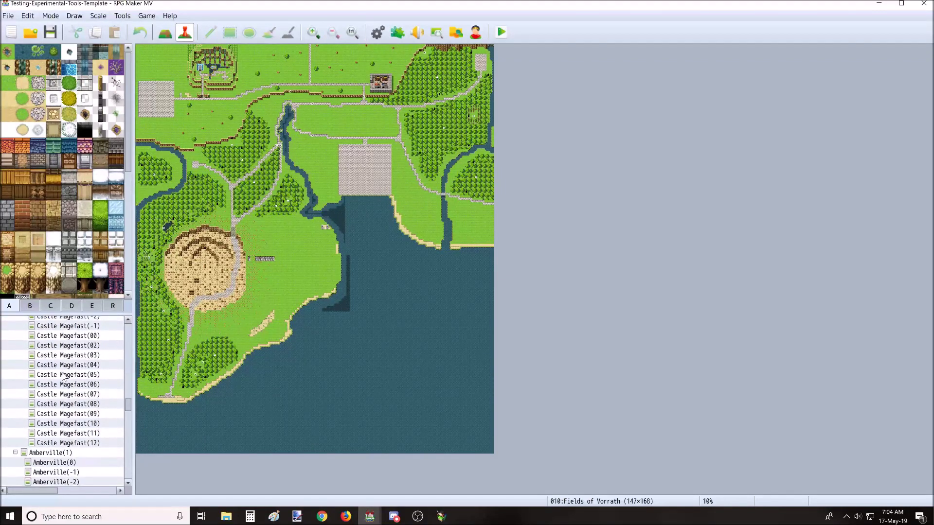
{"action": "scroll", "coordinate": [64, 380], "scroll_direction": "down", "scroll_amount": 3}
{"action": "scroll", "coordinate": [64, 380], "scroll_direction": "down", "scroll_amount": 3}
{"action": "scroll", "coordinate": [64, 379], "scroll_direction": "down", "scroll_amount": 3}
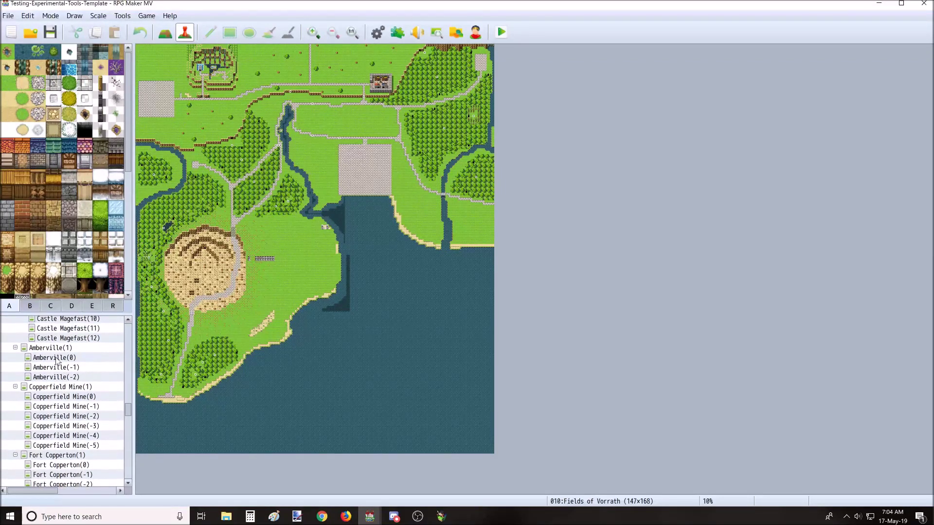
View the Amberville(1), Topmost Left House and Greentree(1) maps
{"action": "left_click", "coordinate": [51, 346]}
{"action": "scroll", "coordinate": [73, 380], "scroll_direction": "down", "scroll_amount": 3}
{"action": "scroll", "coordinate": [73, 394], "scroll_direction": "down", "scroll_amount": 3}
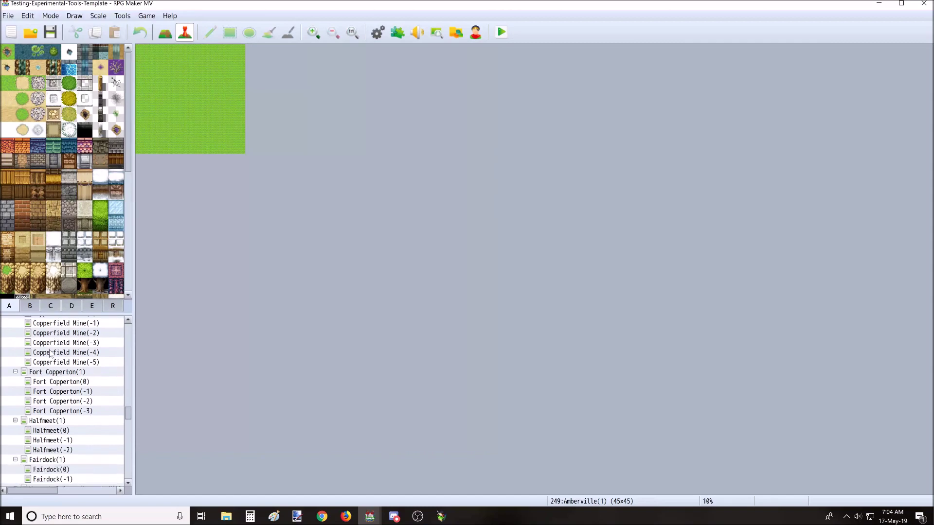
{"action": "scroll", "coordinate": [88, 409], "scroll_direction": "down", "scroll_amount": 3}
{"action": "scroll", "coordinate": [107, 424], "scroll_direction": "down", "scroll_amount": 2}
{"action": "scroll", "coordinate": [73, 401], "scroll_direction": "down", "scroll_amount": 4}
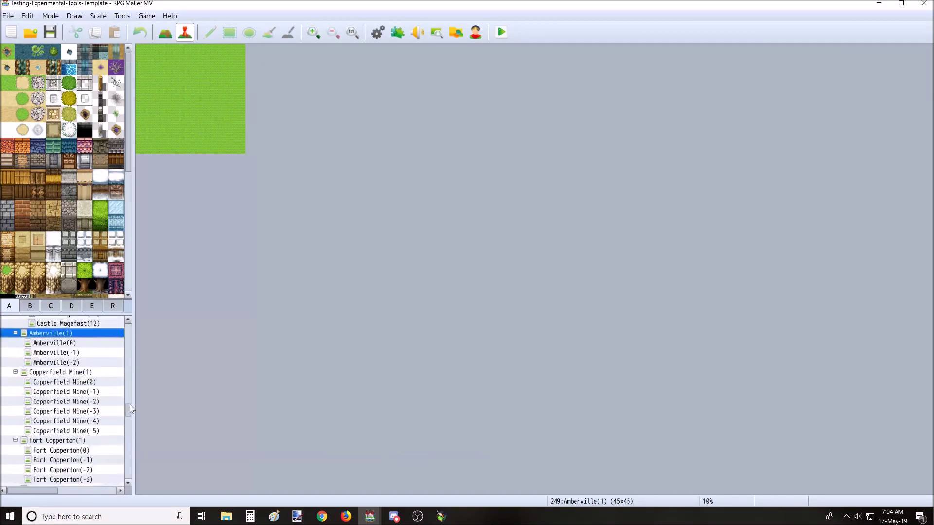
{"action": "scroll", "coordinate": [73, 401], "scroll_direction": "down", "scroll_amount": 4}
{"action": "scroll", "coordinate": [73, 402], "scroll_direction": "down", "scroll_amount": 3}
{"action": "scroll", "coordinate": [73, 402], "scroll_direction": "down", "scroll_amount": 4}
{"action": "scroll", "coordinate": [73, 402], "scroll_direction": "up", "scroll_amount": 4}
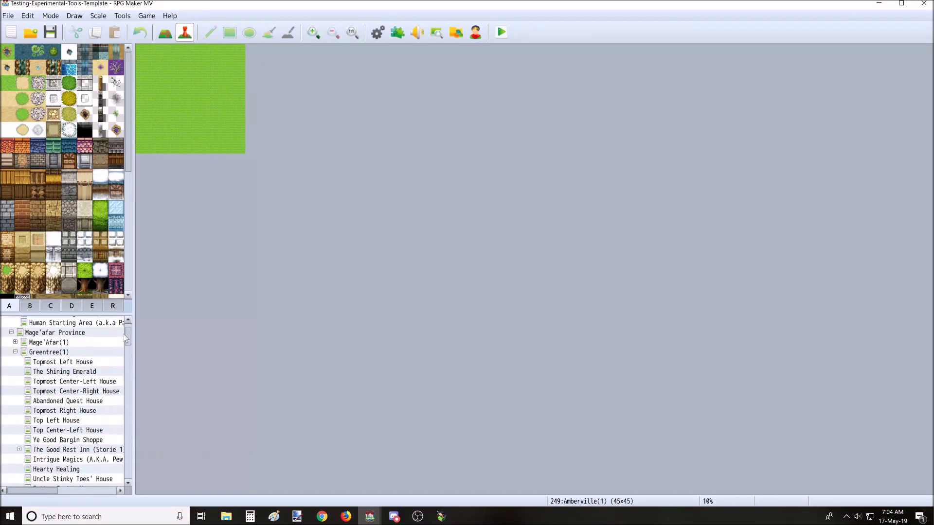
{"action": "left_click", "coordinate": [64, 363]}
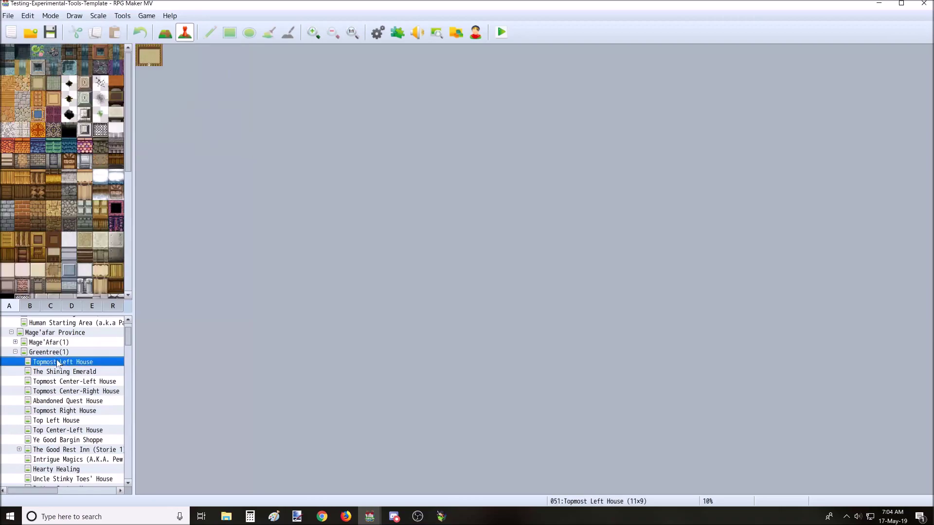
{"action": "left_click", "coordinate": [47, 352]}
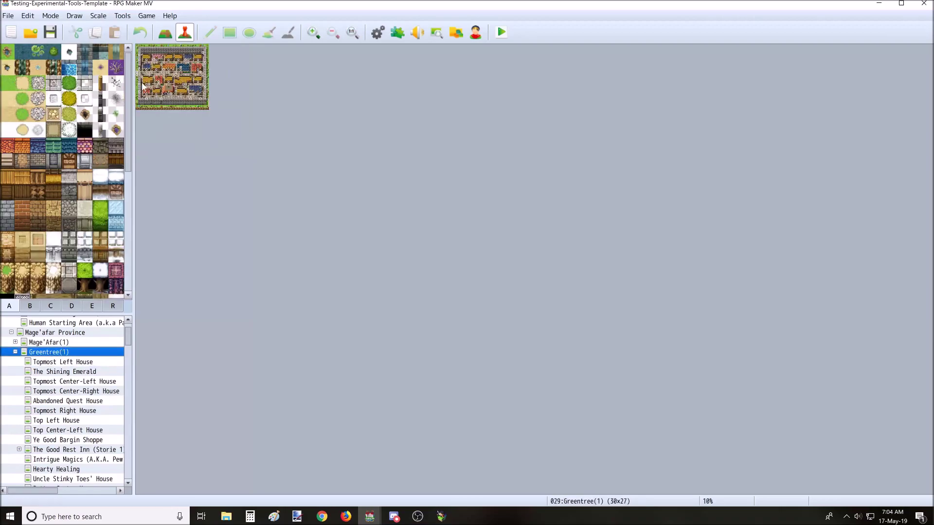
{"action": "scroll", "coordinate": [146, 87], "scroll_direction": "up", "scroll_amount": 1}
{"action": "scroll", "coordinate": [176, 108], "scroll_direction": "up", "scroll_amount": 1}
{"action": "scroll", "coordinate": [216, 108], "scroll_direction": "up", "scroll_amount": 2}
{"action": "scroll", "coordinate": [212, 125], "scroll_direction": "up", "scroll_amount": 1}
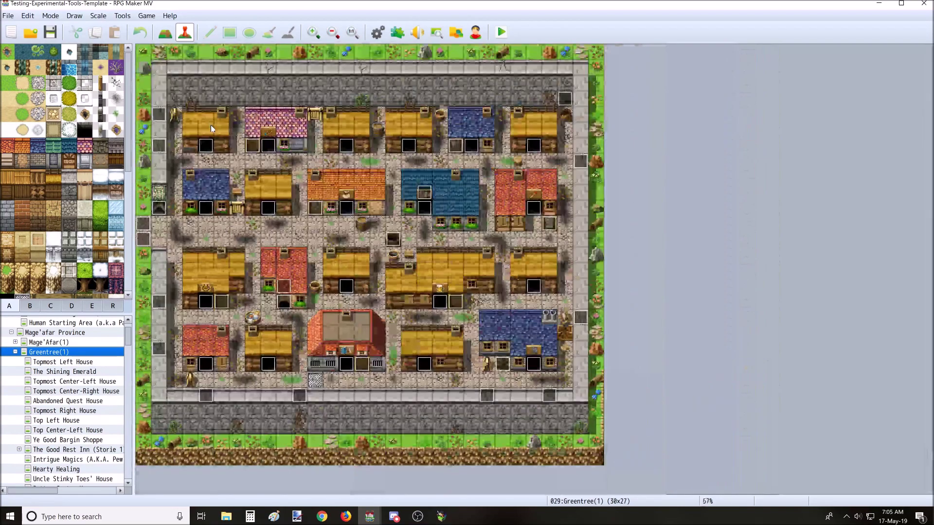
{"action": "scroll", "coordinate": [211, 125], "scroll_direction": "down", "scroll_amount": 3}
Expand Mage'Afar(1), then view Spire of Excellence floors, Mage'afar Province and Underbelly(-2)
{"action": "left_click", "coordinate": [48, 342]}
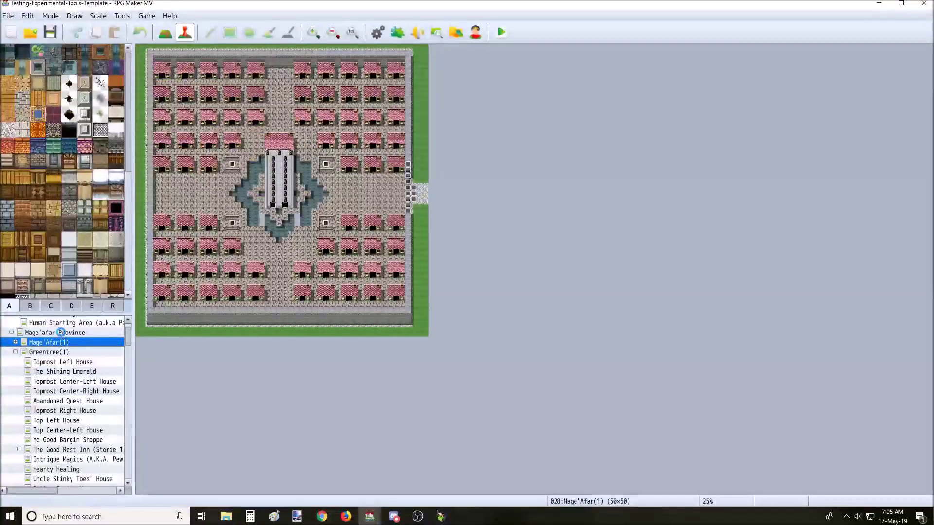
{"action": "left_click", "coordinate": [48, 343]}
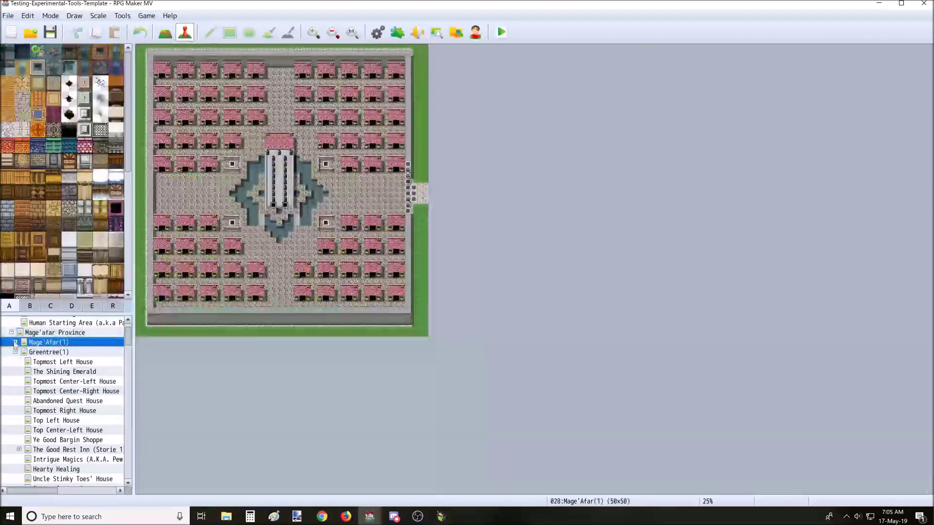
{"action": "left_click", "coordinate": [14, 342]}
{"action": "left_click", "coordinate": [77, 381]}
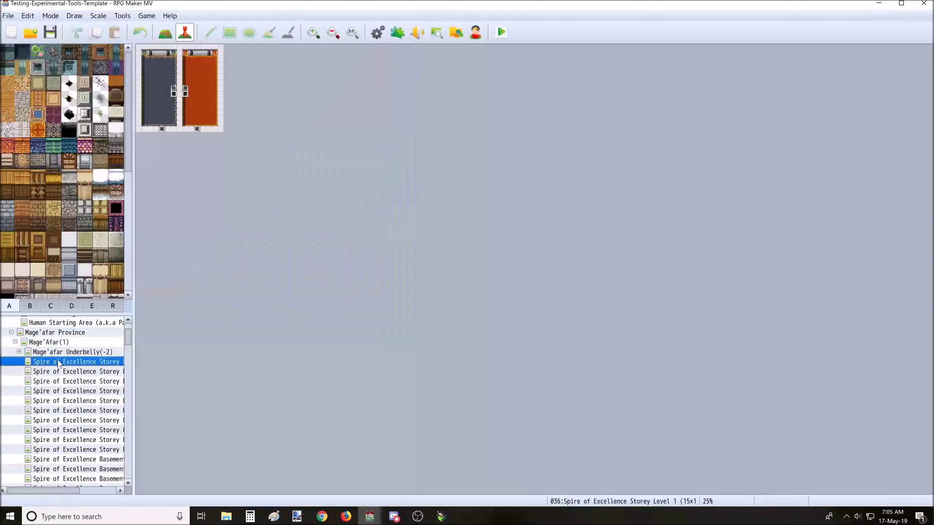
{"action": "scroll", "coordinate": [77, 381], "scroll_direction": "down", "scroll_amount": 1}
{"action": "scroll", "coordinate": [77, 381], "scroll_direction": "down", "scroll_amount": 3}
{"action": "scroll", "coordinate": [77, 381], "scroll_direction": "down", "scroll_amount": 3}
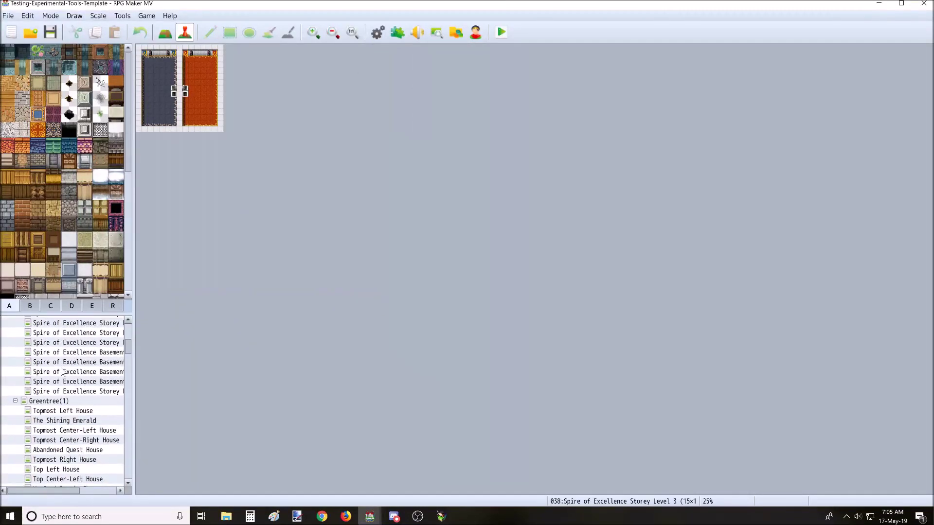
{"action": "left_click", "coordinate": [77, 381]}
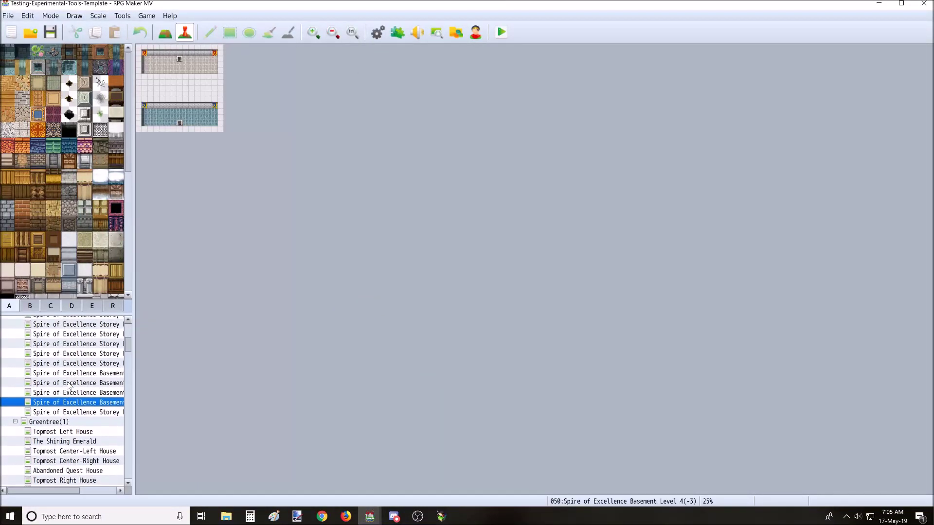
{"action": "scroll", "coordinate": [77, 381], "scroll_direction": "up", "scroll_amount": 3}
{"action": "scroll", "coordinate": [66, 385], "scroll_direction": "up", "scroll_amount": 3}
{"action": "left_click", "coordinate": [55, 348]}
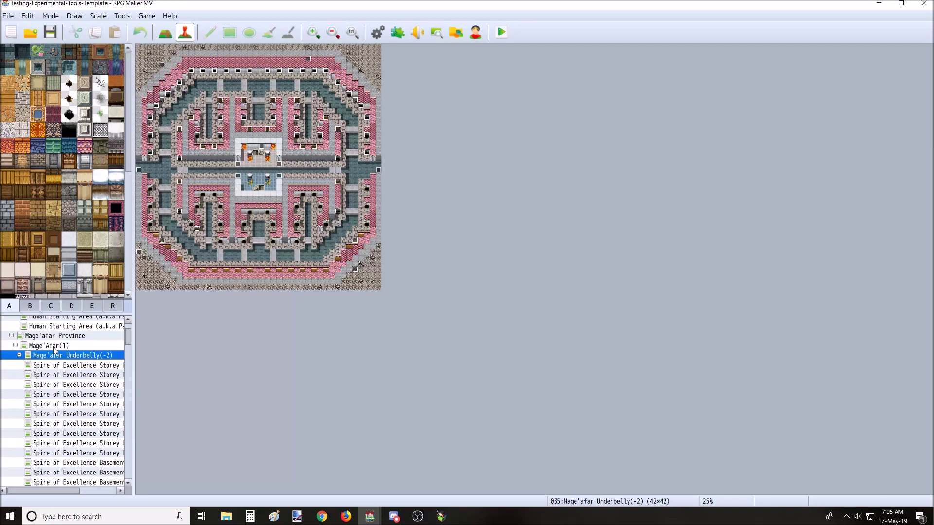
{"action": "scroll", "coordinate": [55, 347], "scroll_direction": "up", "scroll_amount": 1}
{"action": "left_click", "coordinate": [55, 347]}
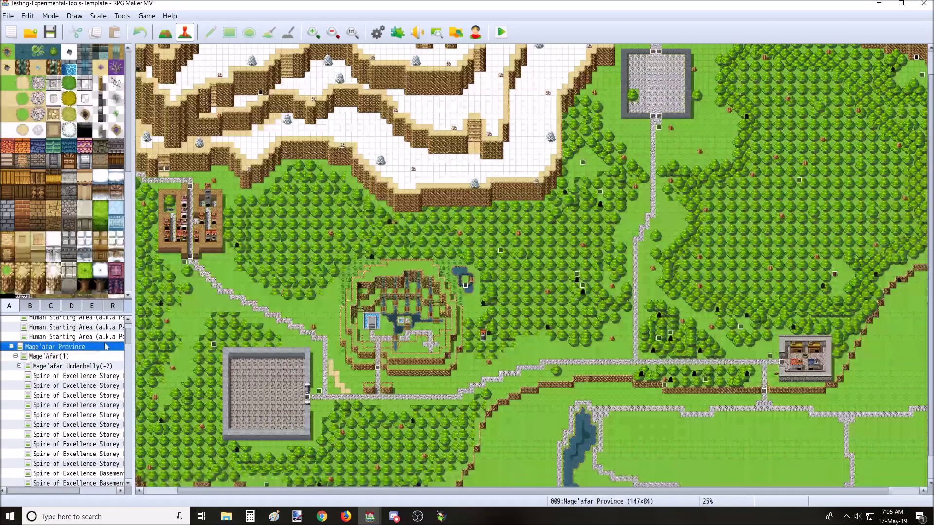
{"action": "scroll", "coordinate": [392, 268], "scroll_direction": "up", "scroll_amount": 1}
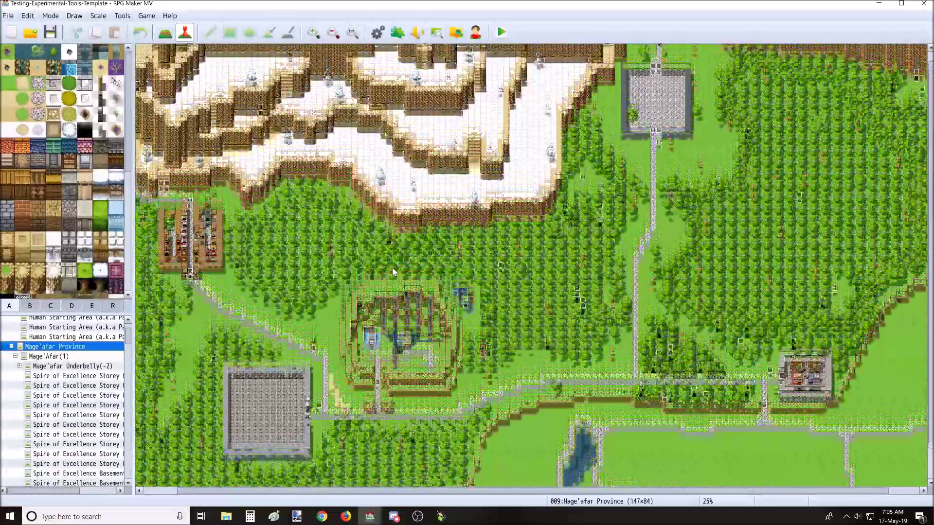
{"action": "scroll", "coordinate": [392, 267], "scroll_direction": "down", "scroll_amount": 2}
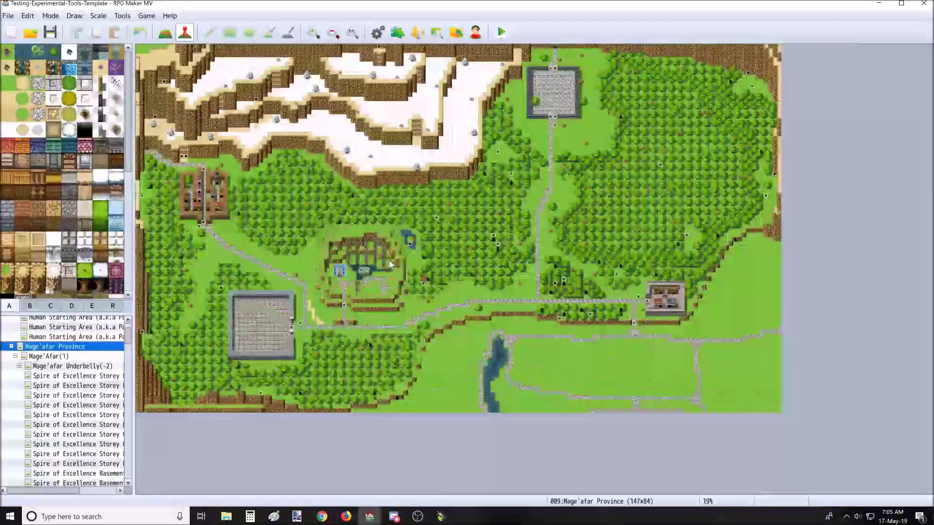
{"action": "scroll", "coordinate": [351, 269], "scroll_direction": "up", "scroll_amount": 1}
{"action": "scroll", "coordinate": [58, 377], "scroll_direction": "down", "scroll_amount": 1}
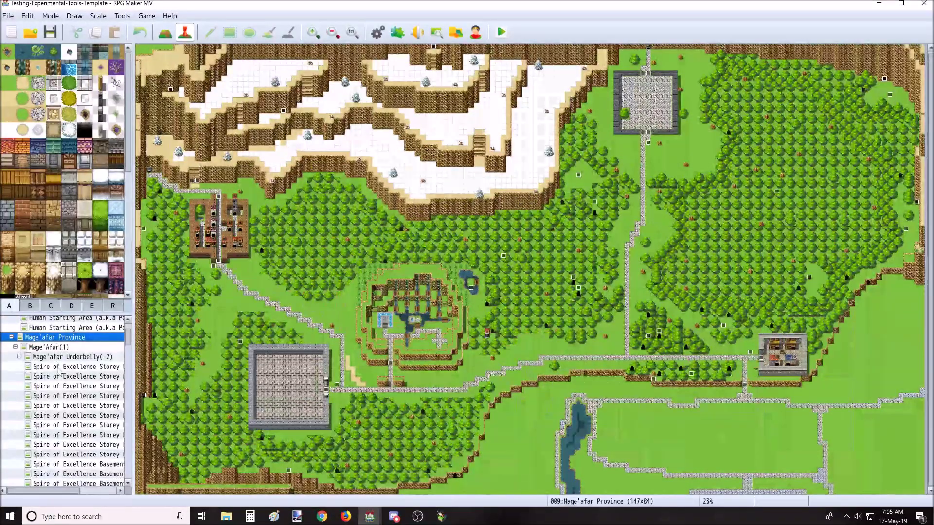
{"action": "left_click", "coordinate": [72, 355]}
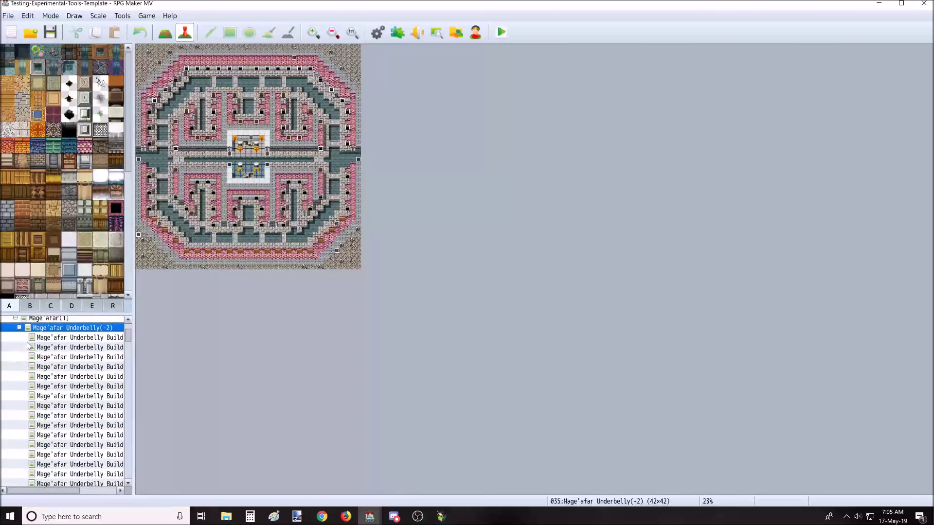
View Mage'Afar(1), North East Cavern(1) and South West Cave(1), then restore the Chrono Engine playtest
{"action": "left_click", "coordinate": [44, 331]}
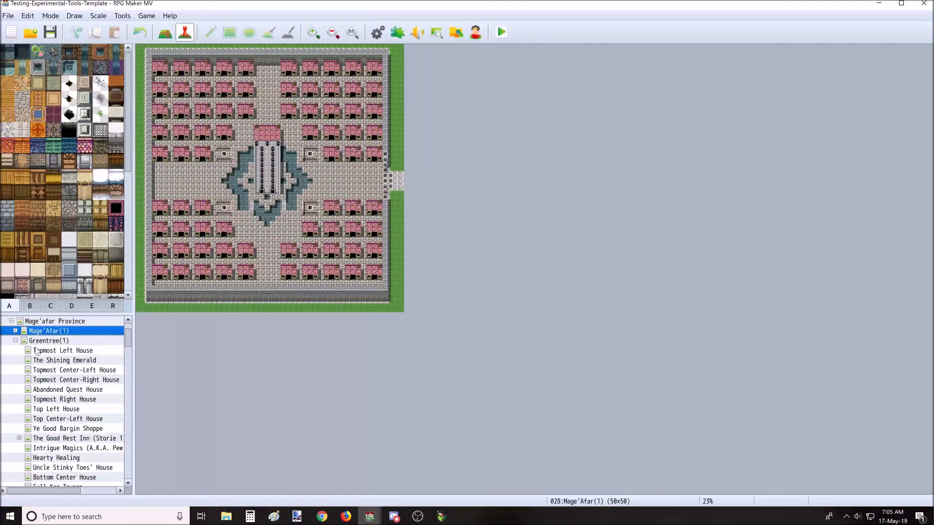
{"action": "scroll", "coordinate": [65, 401], "scroll_direction": "down", "scroll_amount": 3}
{"action": "scroll", "coordinate": [66, 401], "scroll_direction": "down", "scroll_amount": 3}
{"action": "scroll", "coordinate": [66, 401], "scroll_direction": "down", "scroll_amount": 3}
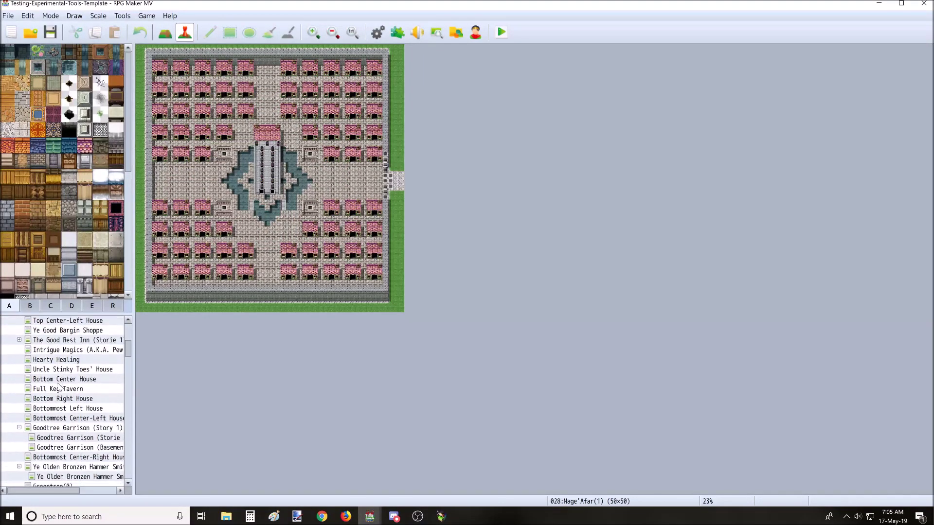
{"action": "scroll", "coordinate": [66, 402], "scroll_direction": "down", "scroll_amount": 3}
{"action": "scroll", "coordinate": [66, 402], "scroll_direction": "down", "scroll_amount": 3}
{"action": "scroll", "coordinate": [66, 401], "scroll_direction": "down", "scroll_amount": 3}
{"action": "scroll", "coordinate": [66, 401], "scroll_direction": "down", "scroll_amount": 3}
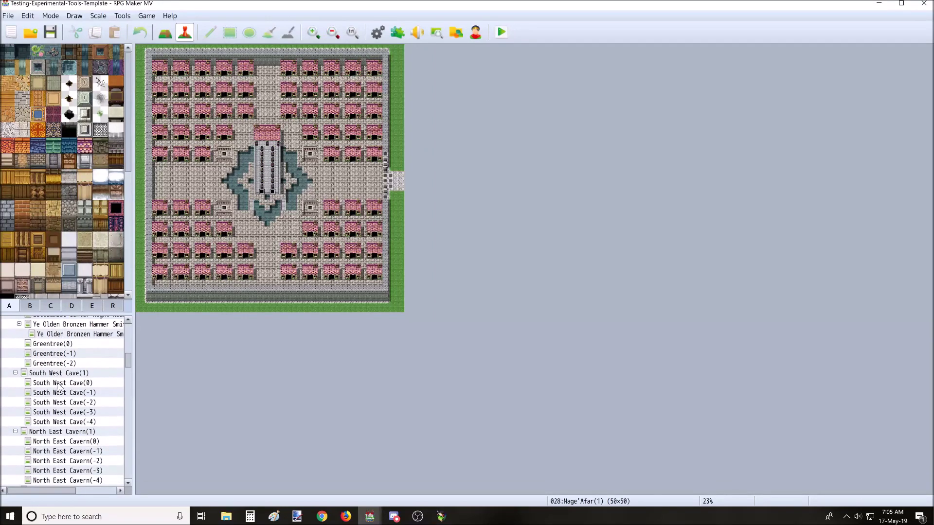
{"action": "scroll", "coordinate": [66, 401], "scroll_direction": "down", "scroll_amount": 3}
{"action": "scroll", "coordinate": [60, 388], "scroll_direction": "down", "scroll_amount": 1}
{"action": "left_click", "coordinate": [59, 370]}
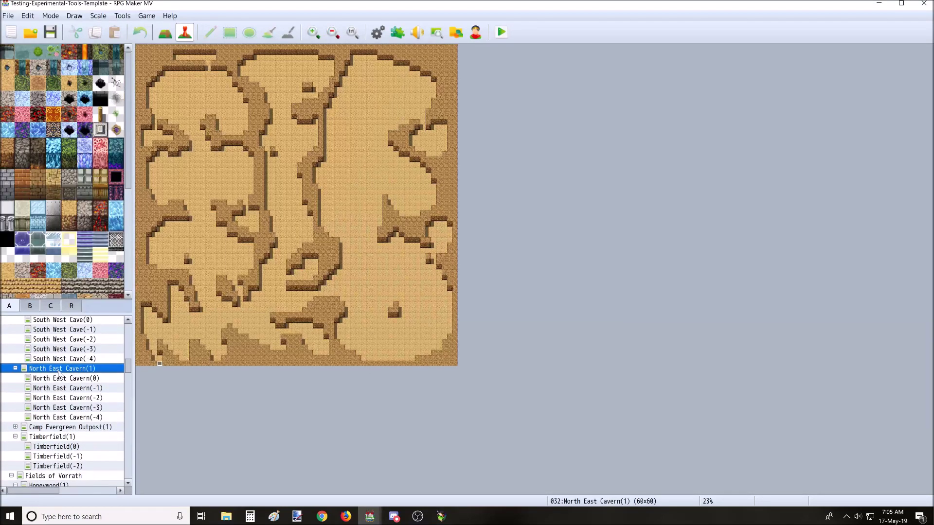
{"action": "scroll", "coordinate": [59, 380], "scroll_direction": "down", "scroll_amount": 1}
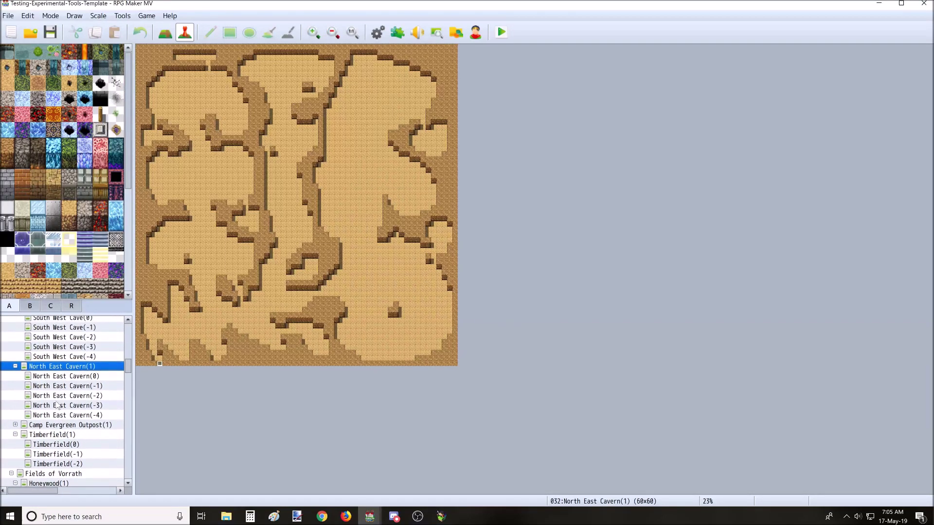
{"action": "scroll", "coordinate": [65, 374], "scroll_direction": "up", "scroll_amount": 3}
{"action": "scroll", "coordinate": [65, 374], "scroll_direction": "up", "scroll_amount": 3}
{"action": "left_click", "coordinate": [65, 374]}
{"action": "scroll", "coordinate": [65, 375], "scroll_direction": "up", "scroll_amount": 3}
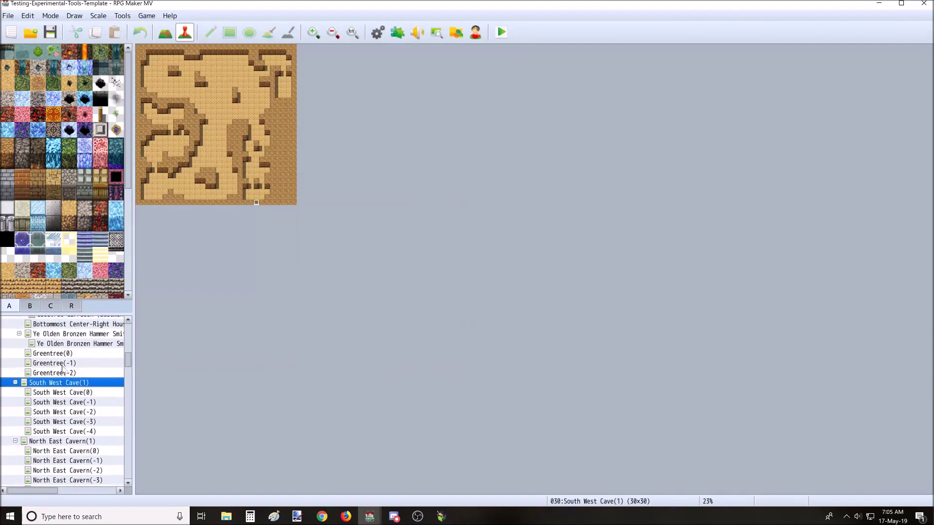
{"action": "scroll", "coordinate": [64, 374], "scroll_direction": "up", "scroll_amount": 2}
{"action": "scroll", "coordinate": [64, 374], "scroll_direction": "down", "scroll_amount": 3}
{"action": "scroll", "coordinate": [65, 372], "scroll_direction": "down", "scroll_amount": 5}
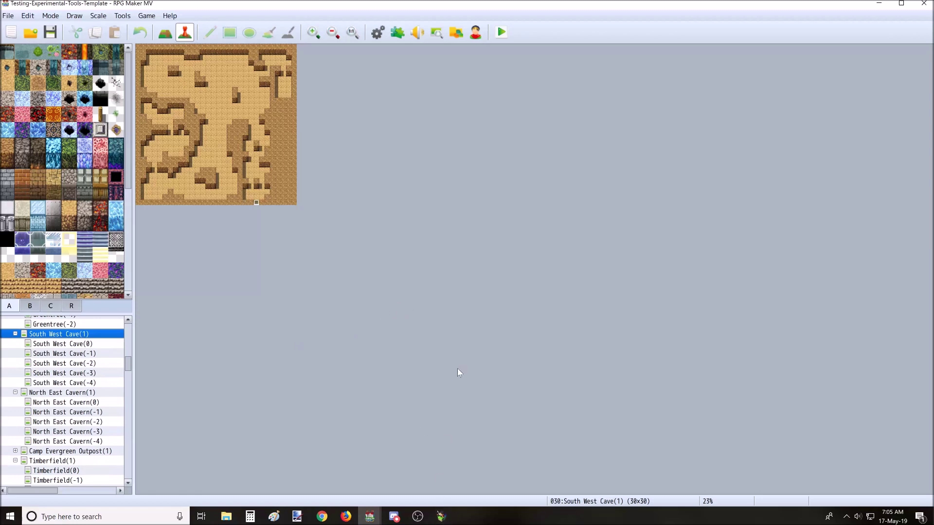
{"action": "left_click", "coordinate": [441, 517]}
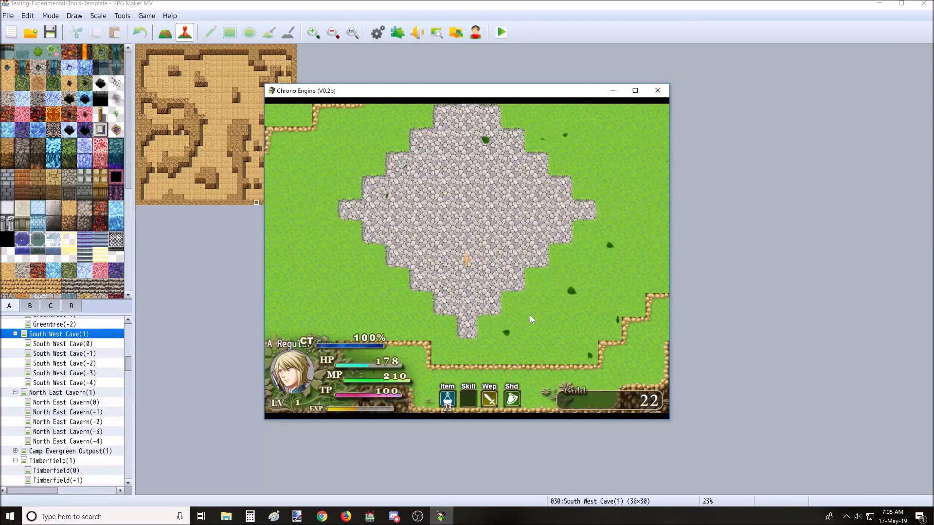
Walk the hero across the cobblestone clearing and swing the sword once with Z
{"action": "key", "text": "Left"}
{"action": "key", "text": "Down"}
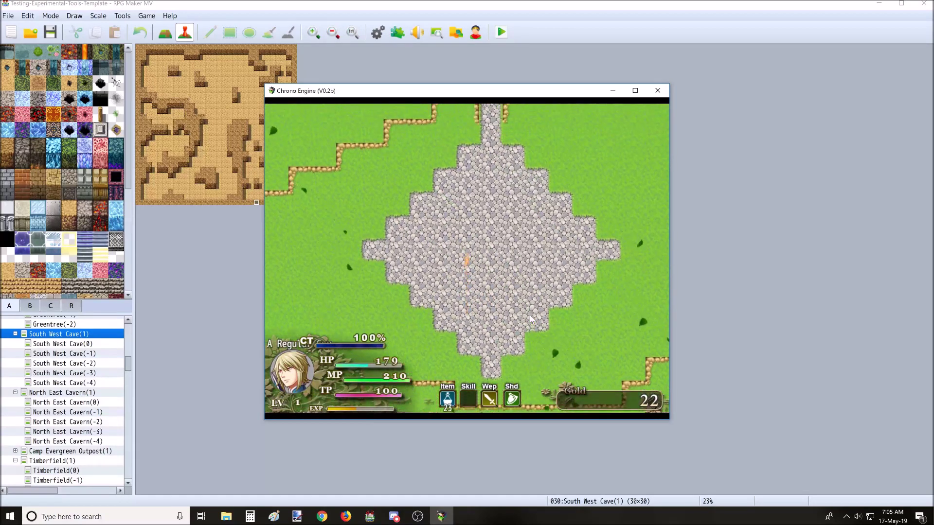
{"action": "key", "text": "Up"}
{"action": "key", "text": "Right"}
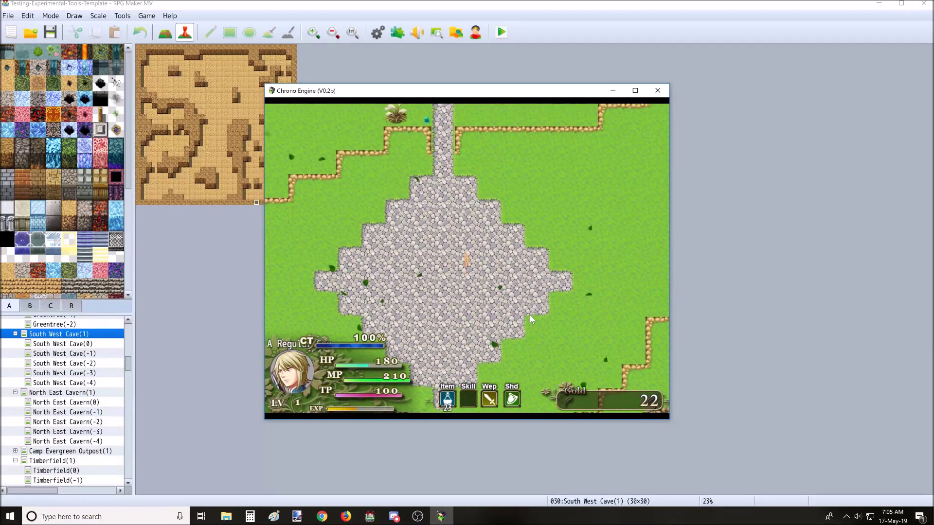
{"action": "key", "text": "Left"}
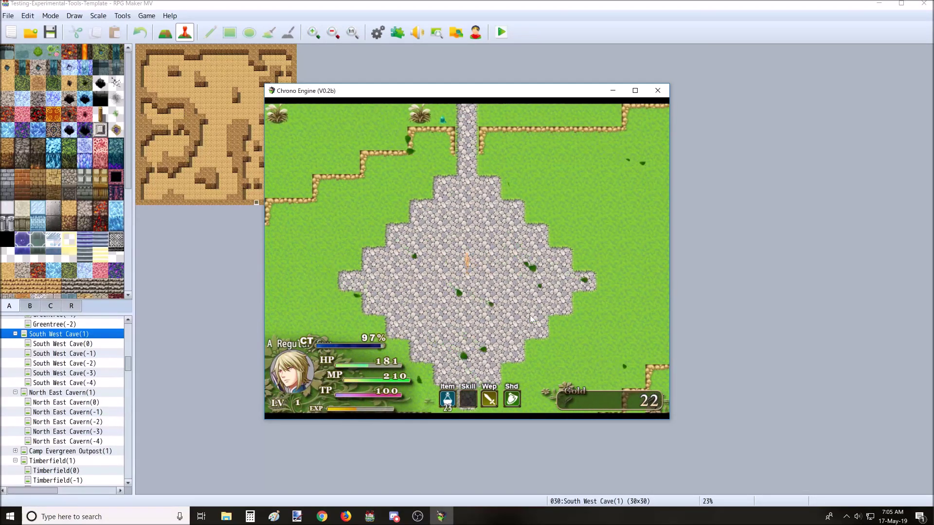
{"action": "key", "text": "Left"}
{"action": "key", "text": "Right"}
{"action": "key", "text": "Left"}
{"action": "key", "text": "Up"}
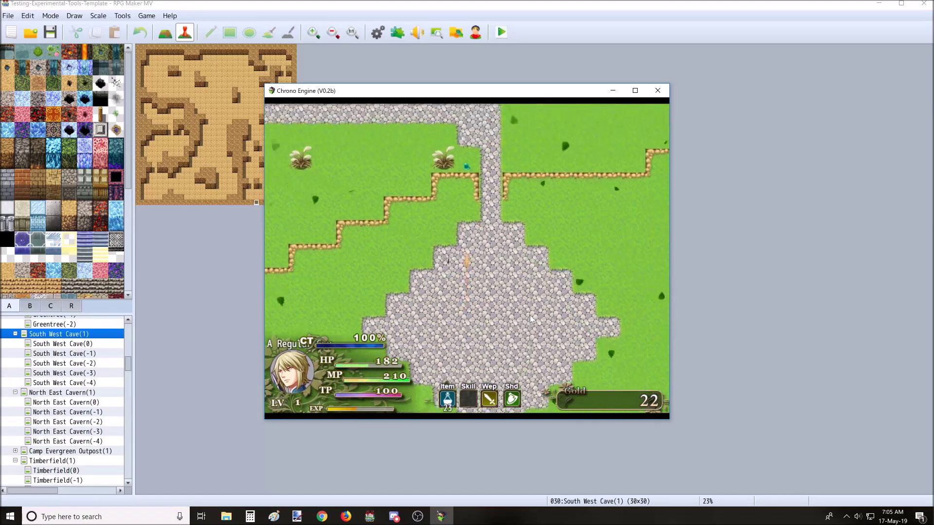
{"action": "key", "text": "Right"}
{"action": "key", "text": "Up"}
{"action": "key", "text": "Right"}
{"action": "key", "text": "z"}
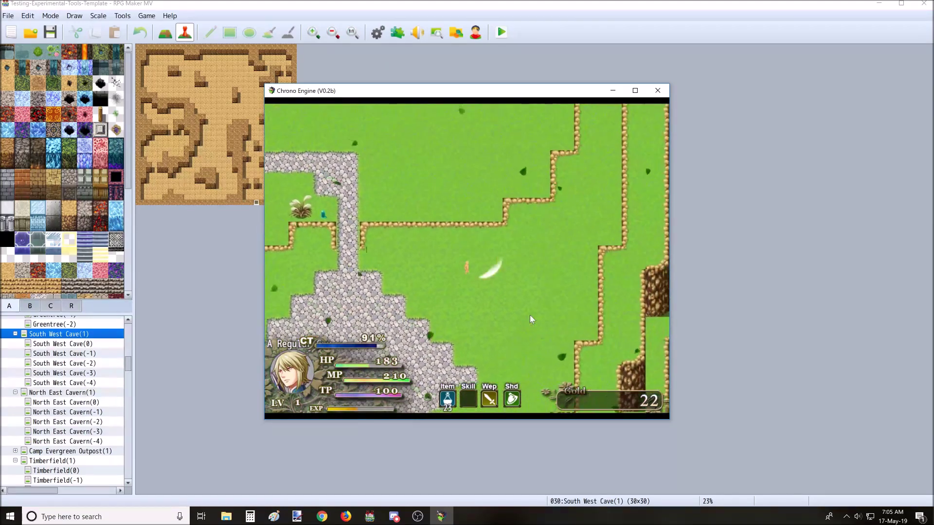
Move the hero left and down, then start up the stone path
{"action": "key", "text": "Up"}
{"action": "key", "text": "Left"}
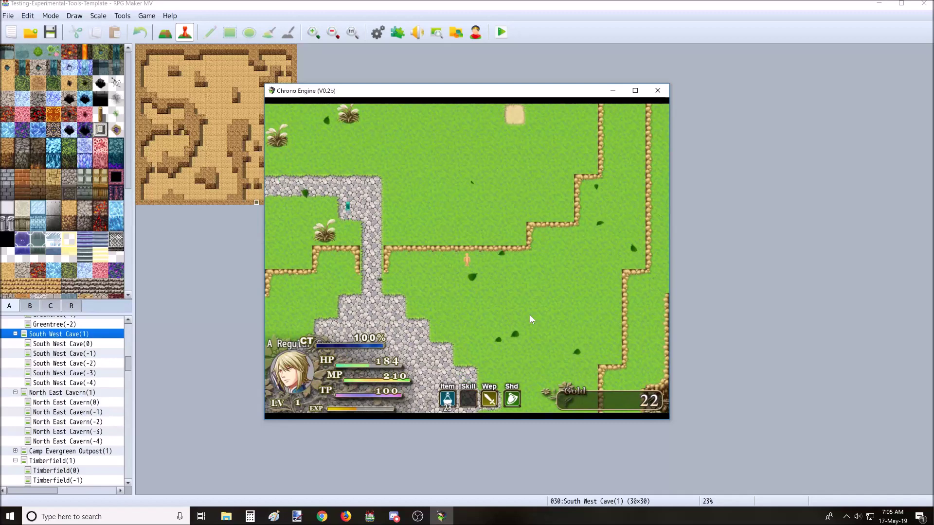
{"action": "key", "text": "Left"}
{"action": "key", "text": "Left"}
{"action": "key", "text": "Down"}
{"action": "key", "text": "Down"}
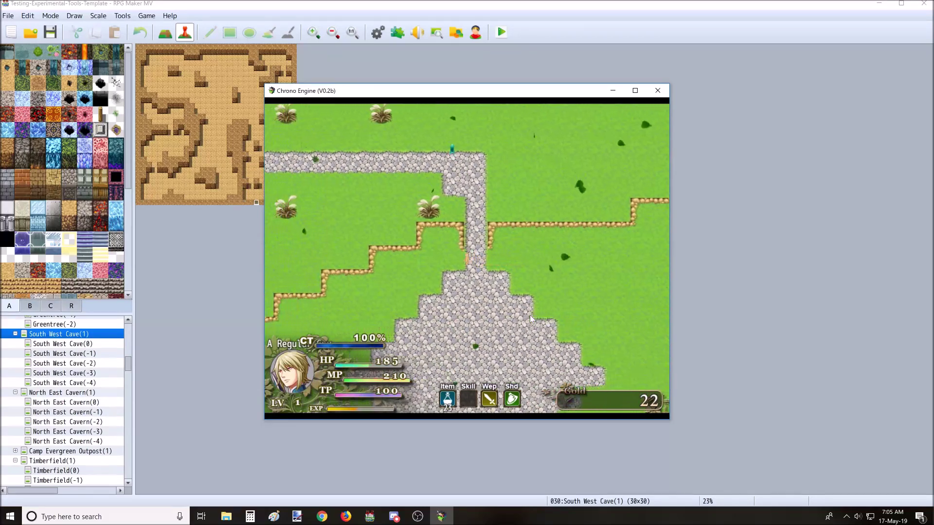
{"action": "key", "text": "Up"}
{"action": "key", "text": "Up"}
{"action": "key", "text": "Up"}
{"action": "key", "text": "Up"}
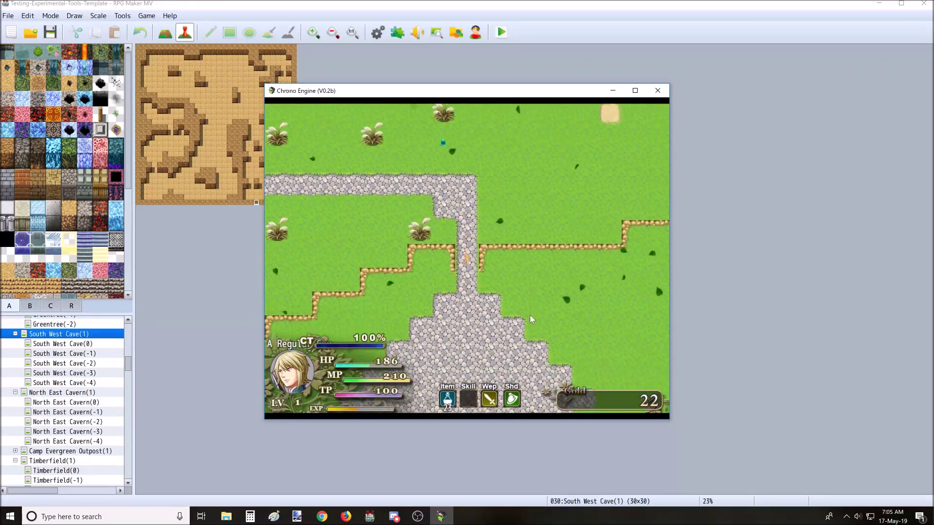
{"action": "key", "text": "Up"}
Follow the stone path up and to the left, attacking along the way
{"action": "key", "text": "Up"}
{"action": "key", "text": "Up"}
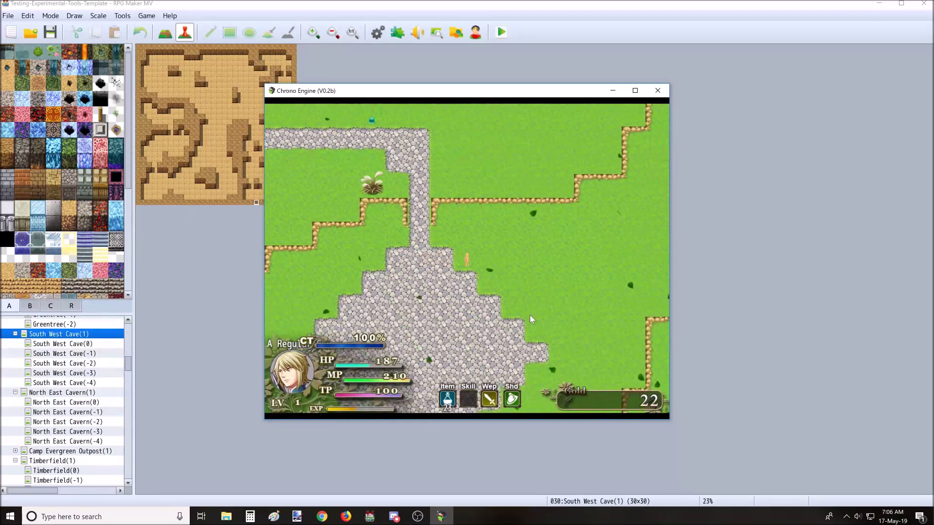
{"action": "key", "text": "Left"}
{"action": "key", "text": "Left"}
{"action": "key", "text": "Up"}
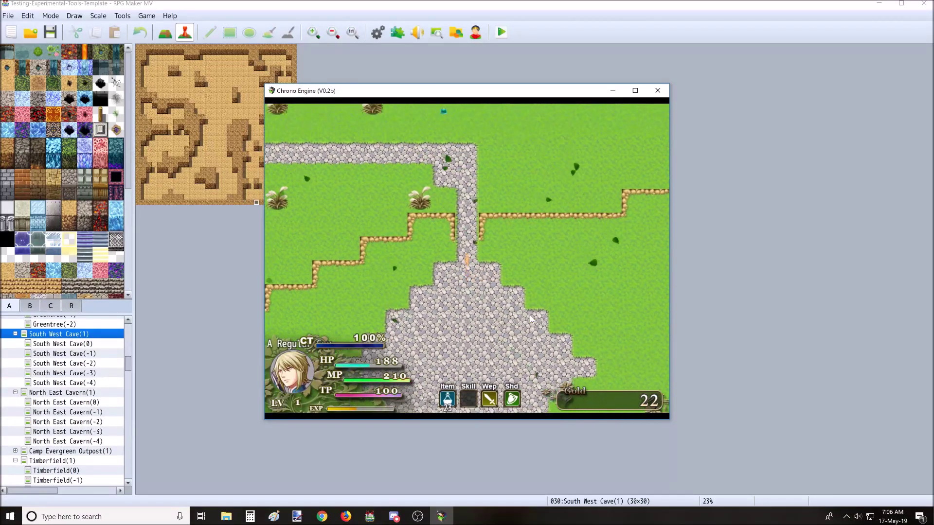
{"action": "key", "text": "Up"}
{"action": "key", "text": "Up"}
{"action": "key", "text": "Left"}
{"action": "key", "text": "Up"}
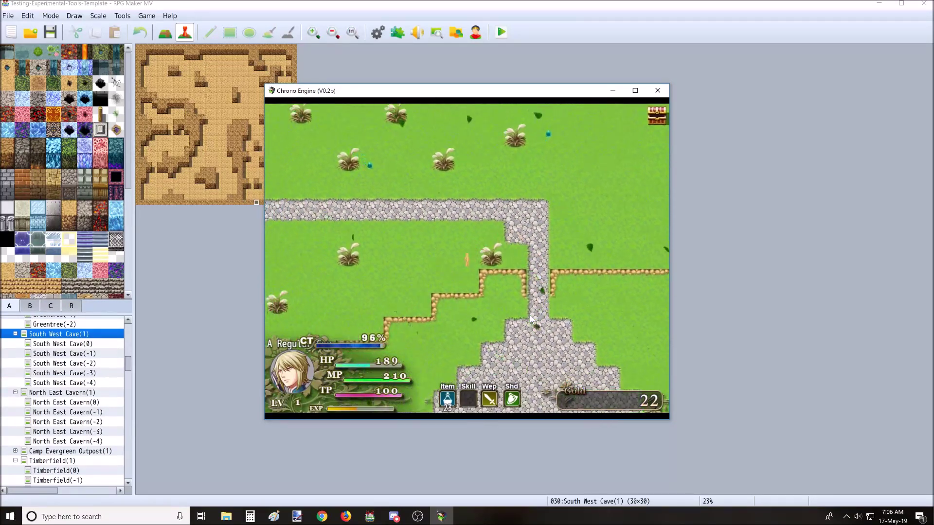
{"action": "key", "text": "Left"}
{"action": "key", "text": "Left"}
{"action": "key", "text": "Left"}
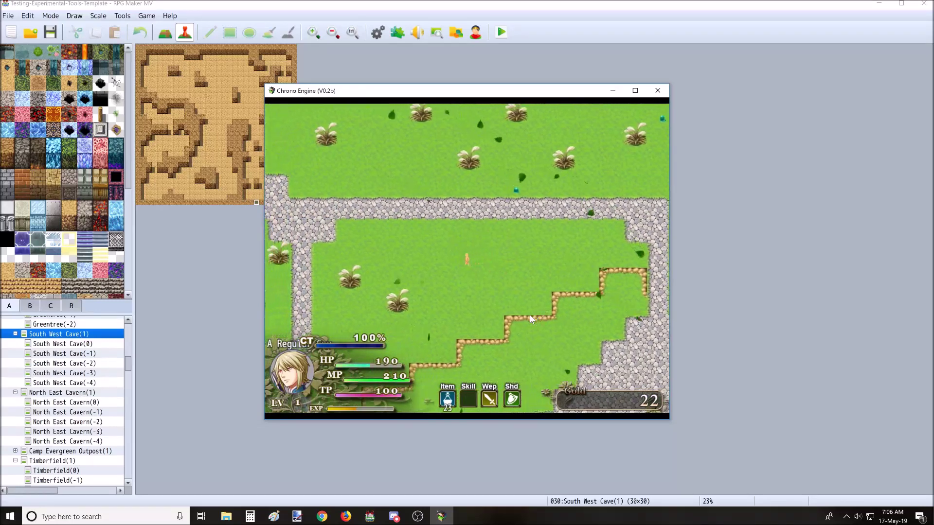
{"action": "key", "text": "Left"}
{"action": "key", "text": "Up"}
{"action": "key", "text": "Up"}
{"action": "key", "text": "z"}
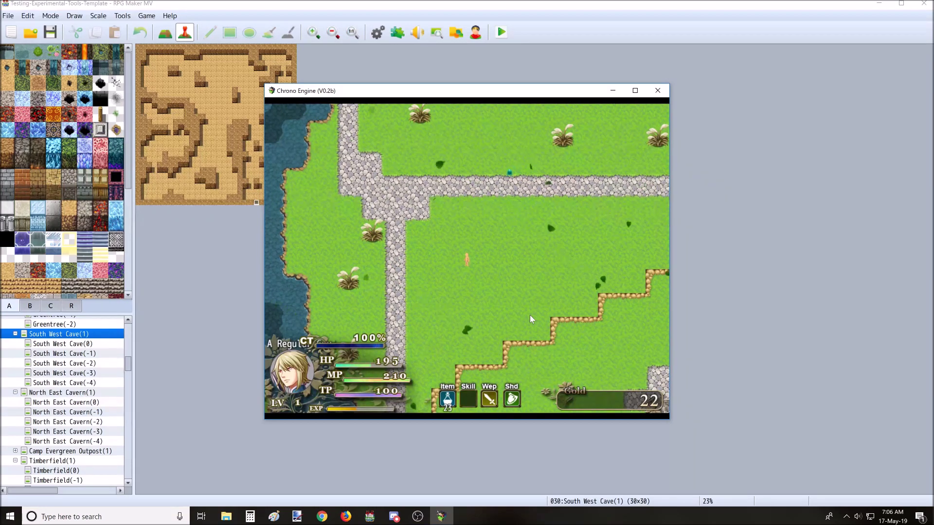
Strike the Blue Slimes repeatedly until a critical hit raises gold to 24
{"action": "key", "text": "Up"}
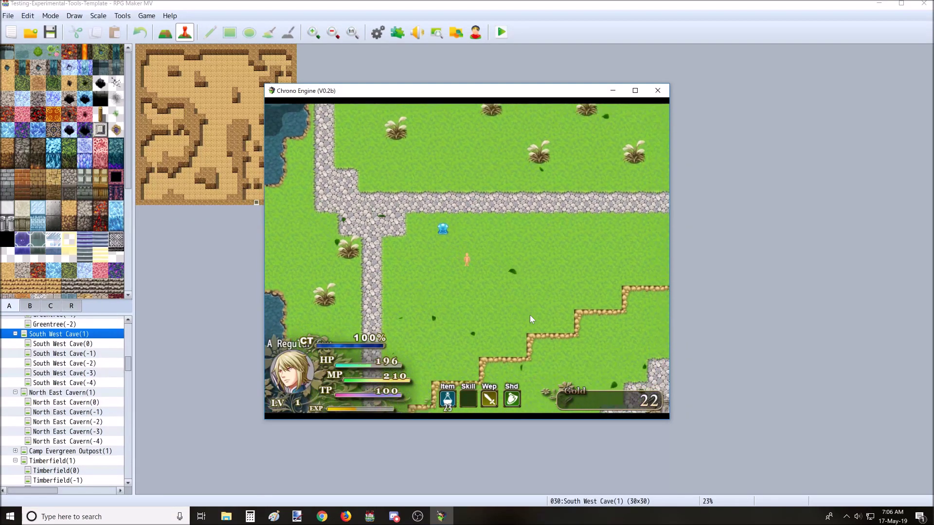
{"action": "key", "text": "Right"}
{"action": "key", "text": "Right"}
{"action": "key", "text": "z"}
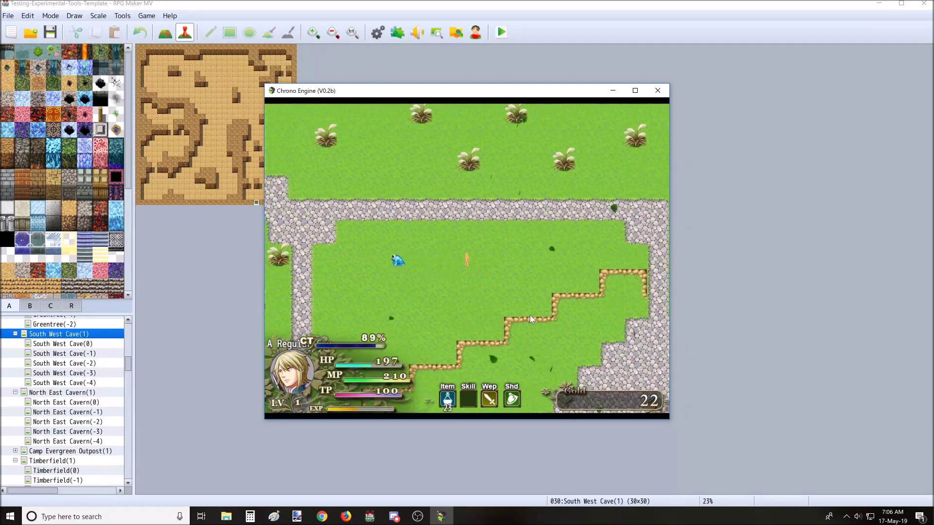
{"action": "key", "text": "Left"}
{"action": "key", "text": "Left"}
{"action": "key", "text": "z"}
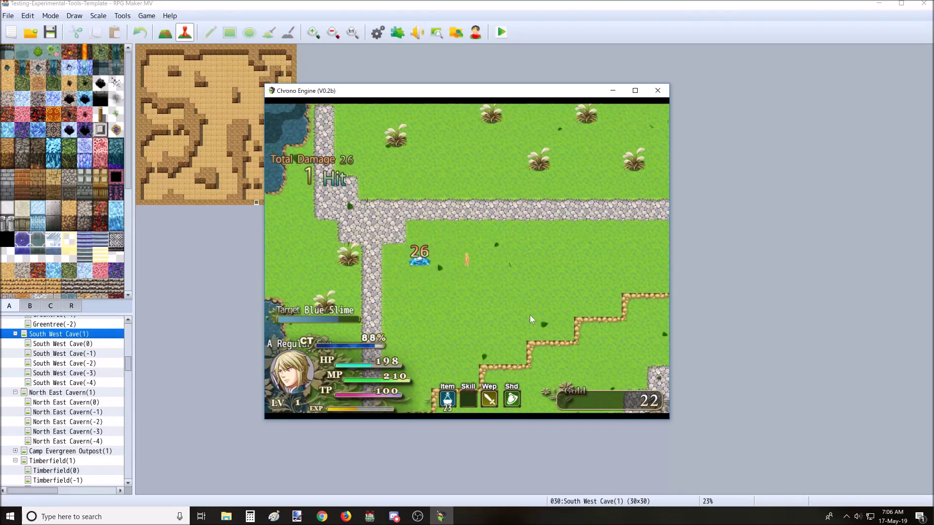
{"action": "key", "text": "z"}
{"action": "key", "text": "Left"}
{"action": "key", "text": "Down"}
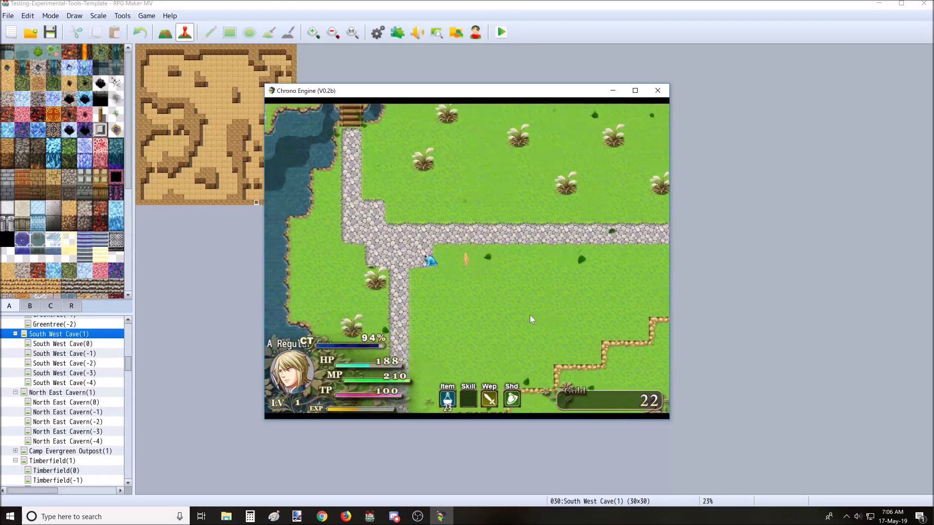
{"action": "key", "text": "Left"}
{"action": "key", "text": "Left"}
{"action": "key", "text": "z"}
{"action": "key", "text": "z"}
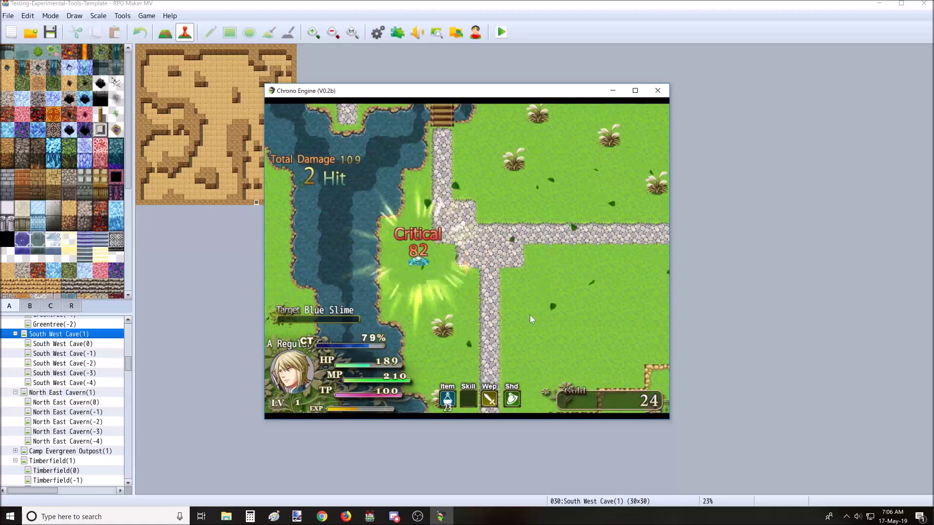
{"action": "key", "text": "Right"}
{"action": "key", "text": "Right"}
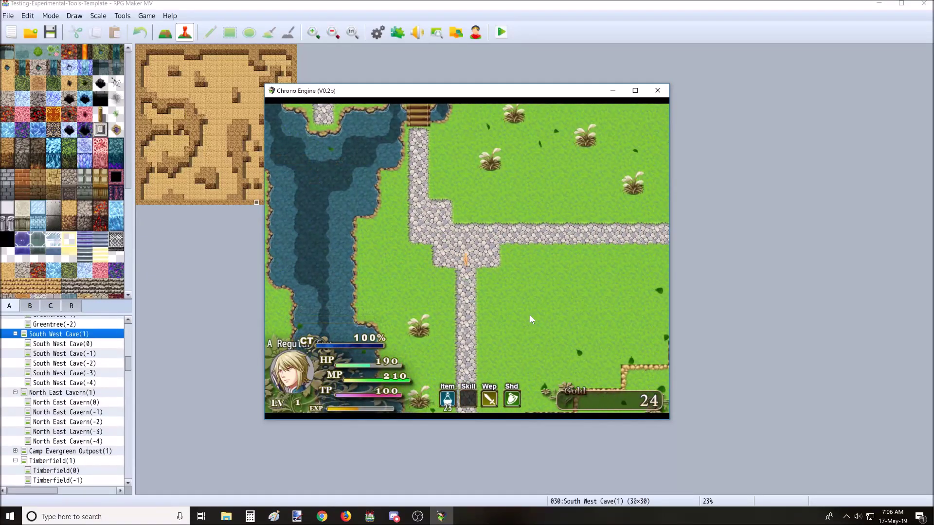